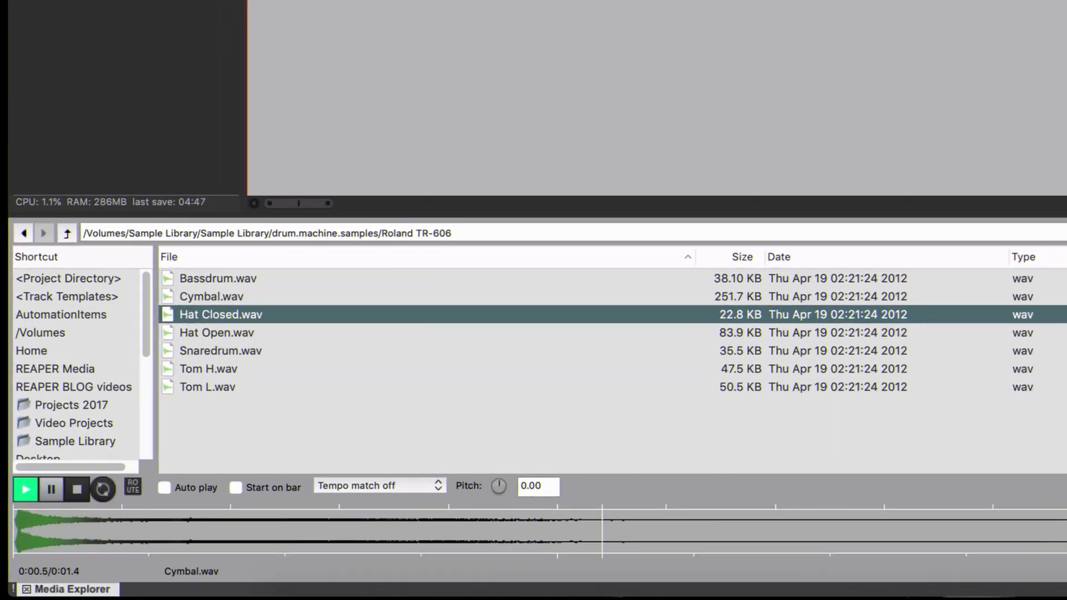
pyautogui.press('Down')
pyautogui.press('Down')
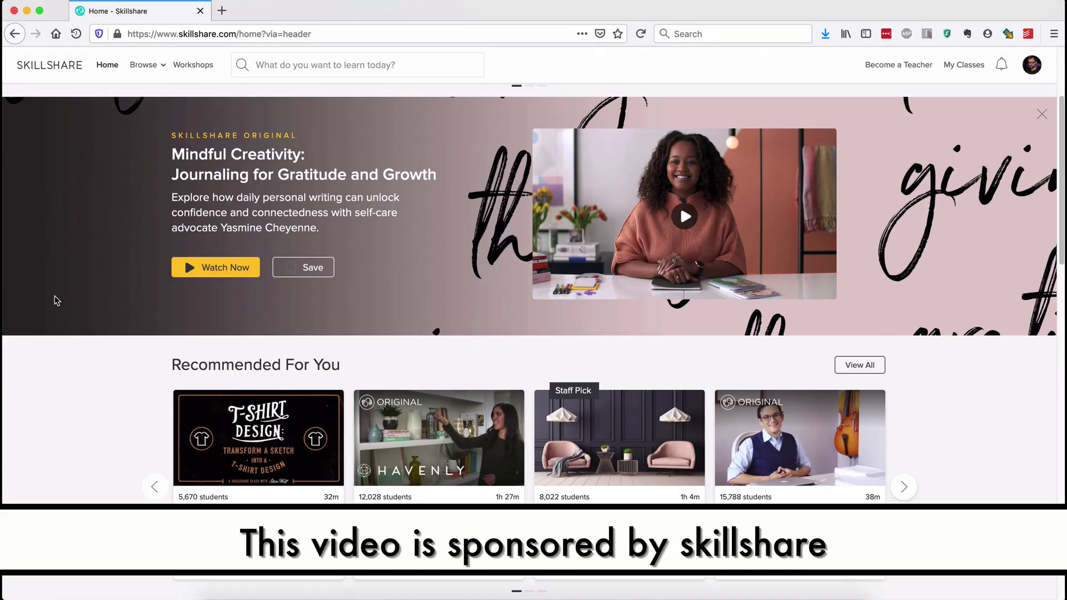
pyautogui.scroll(-8, 55, 301)
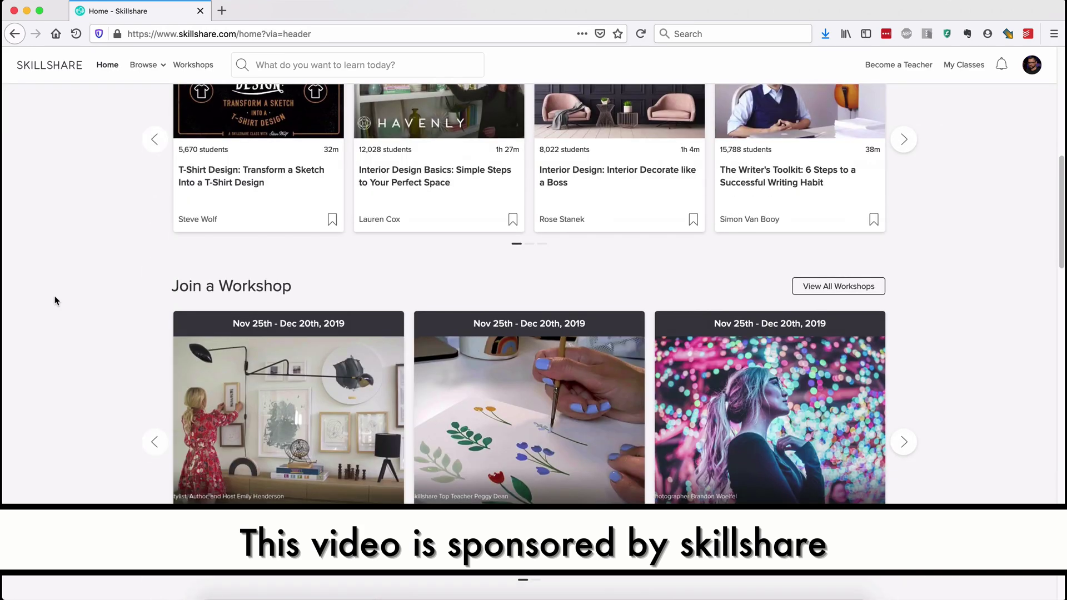
pyautogui.scroll(-7, 54, 300)
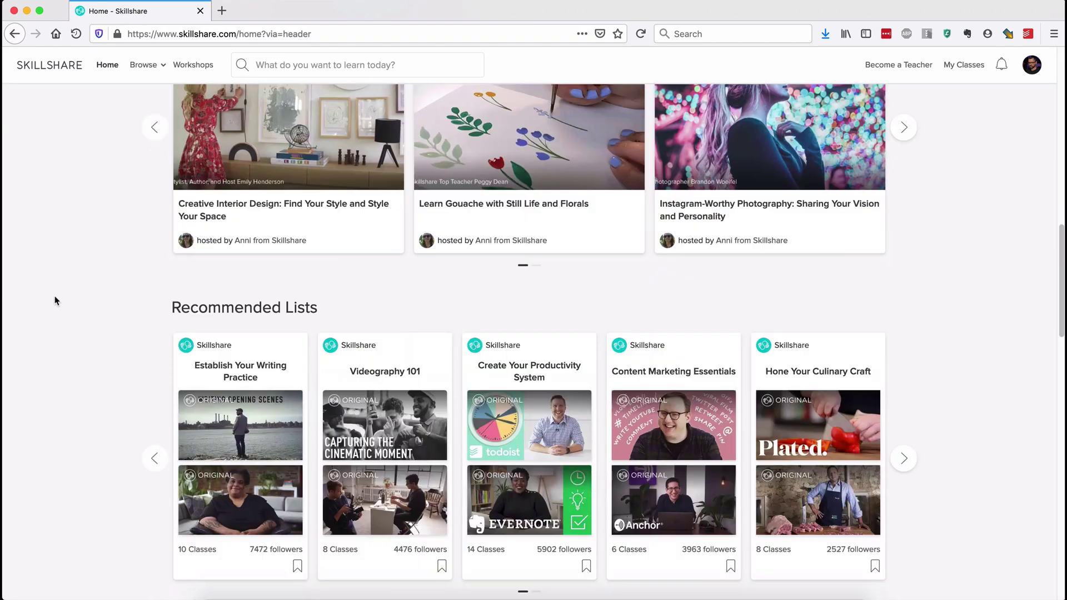
pyautogui.scroll(-5, 54, 300)
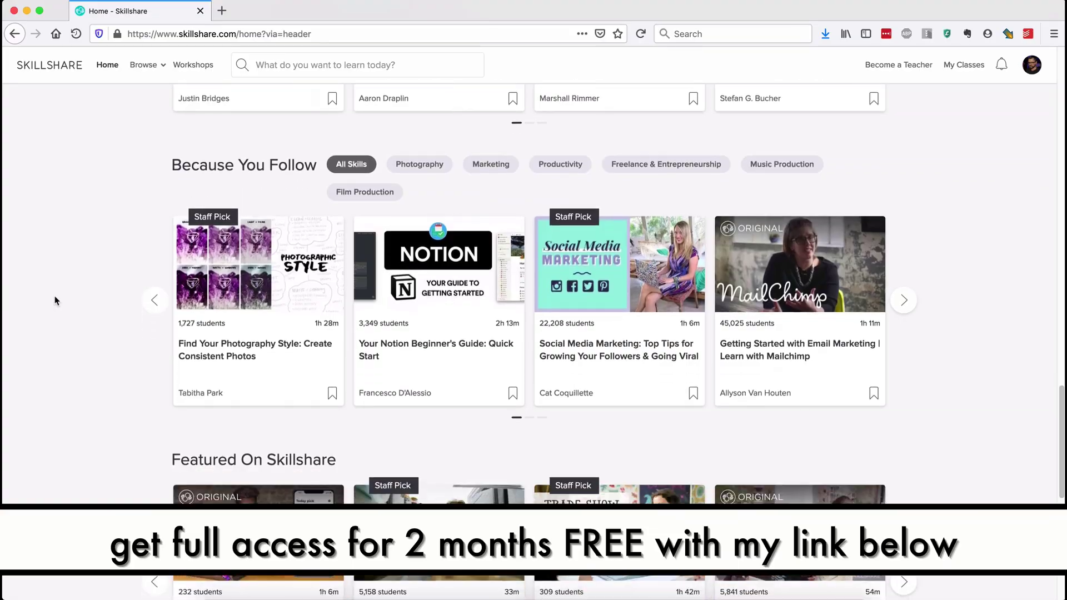
pyautogui.scroll(-1, 54, 300)
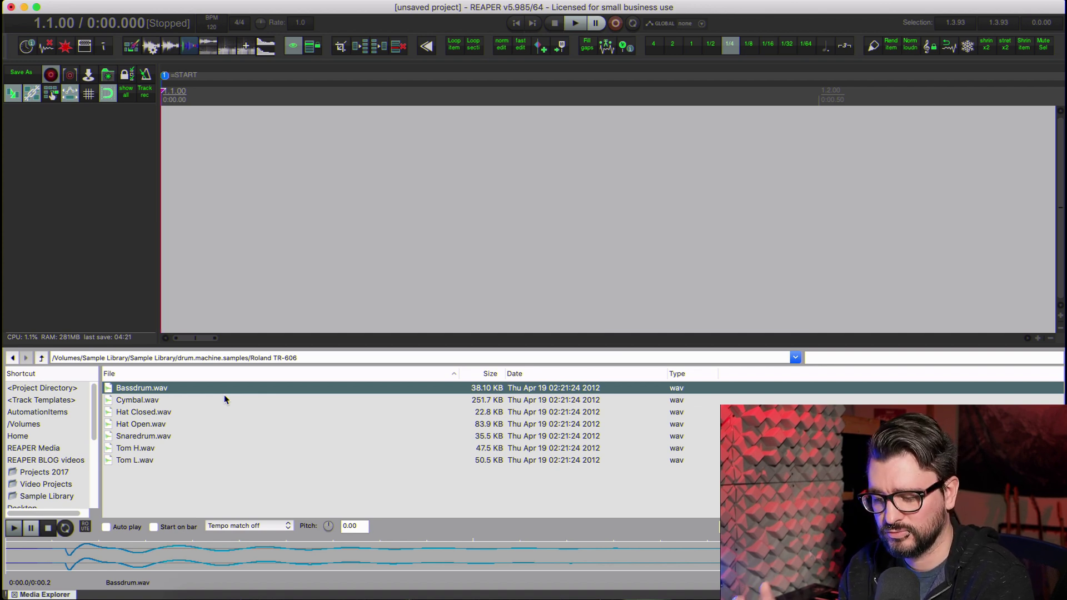
# Step: Open the Roland TR-606 folder and audition Bassdrum.wav, Cymbal.wav and the tom samples
pyautogui.press('BackSpace')
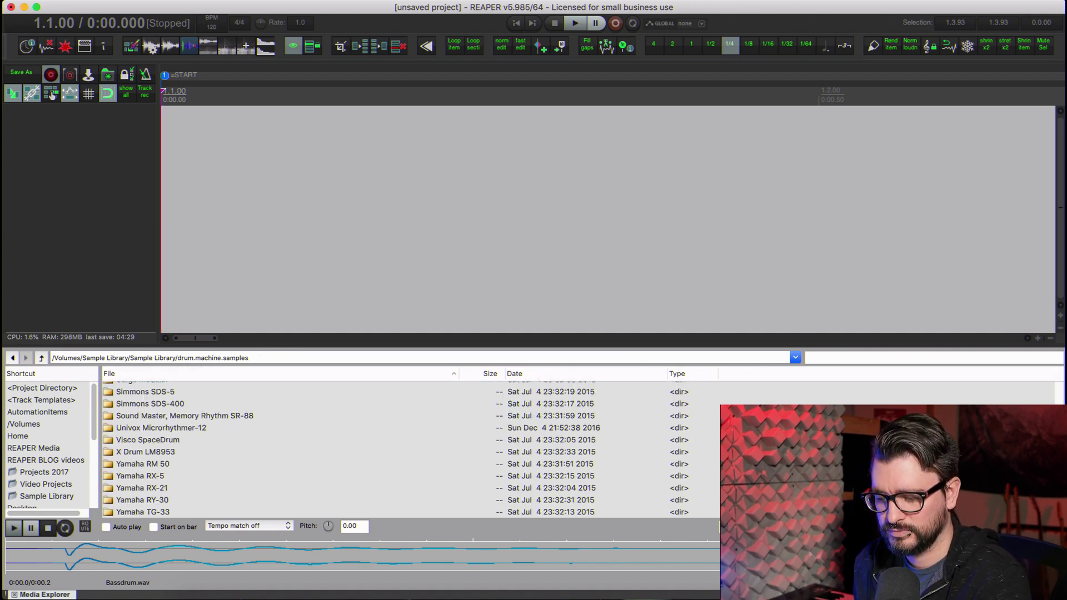
pyautogui.scroll(10, 224, 395)
pyautogui.scroll(5, 411, 450)
pyautogui.scroll(-15, 411, 451)
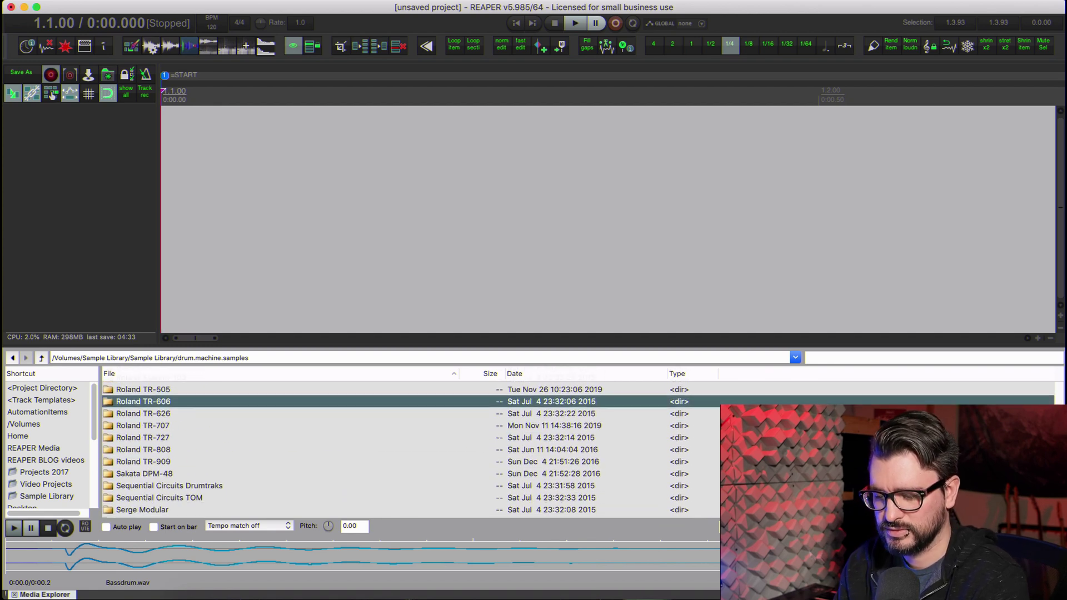
pyautogui.press('Return')
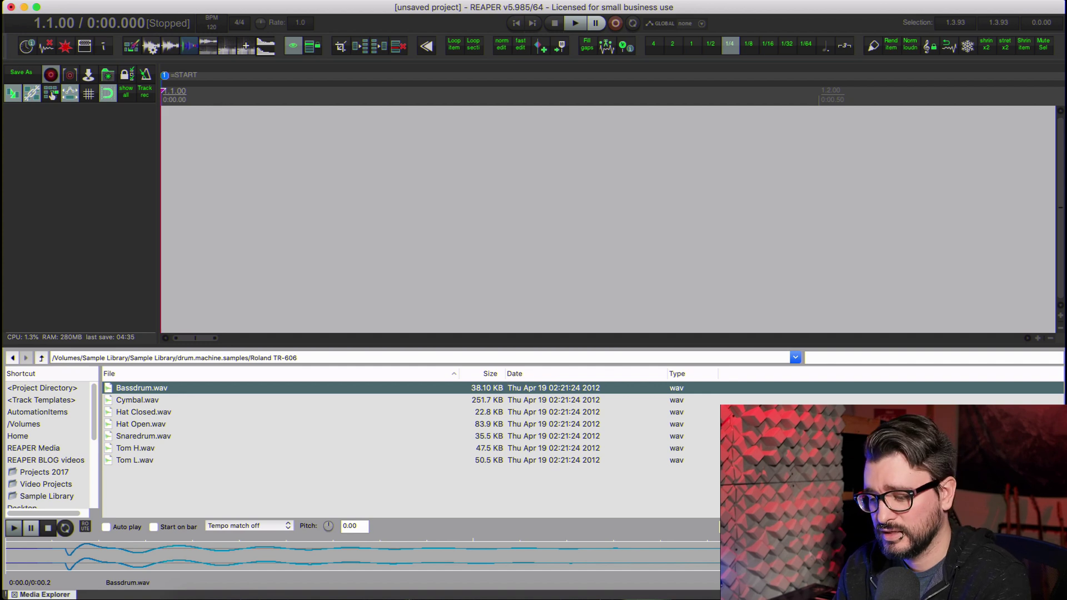
pyautogui.press('space')
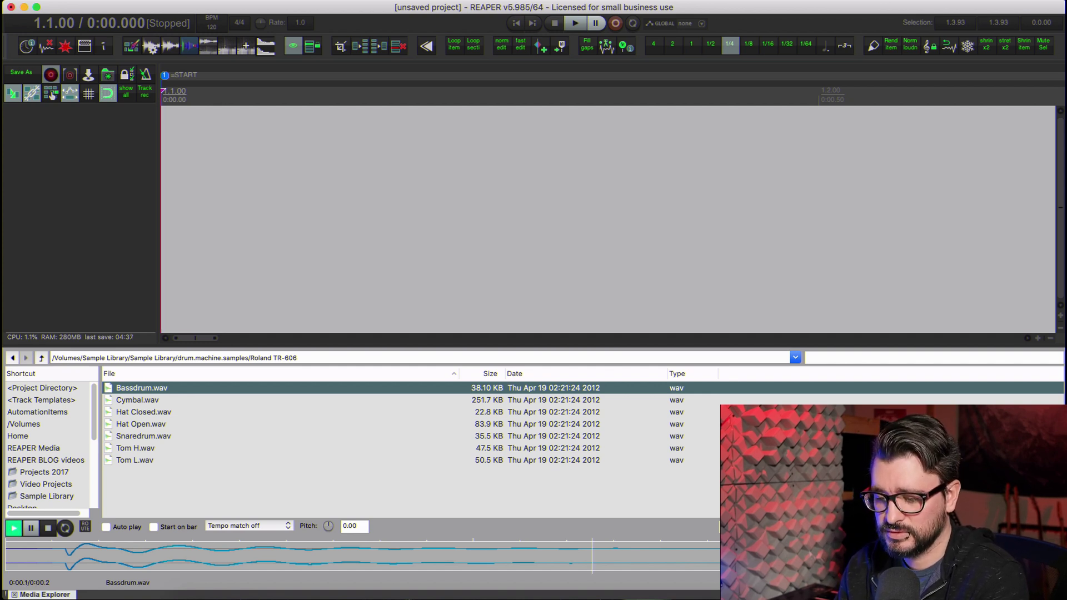
pyautogui.press('space')
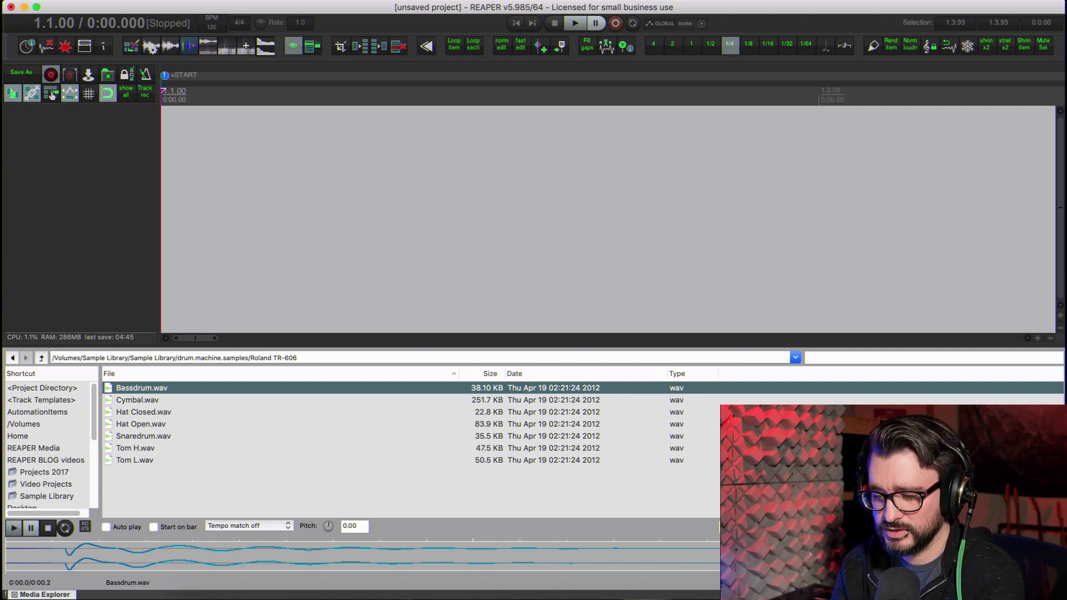
pyautogui.click(137, 399)
pyautogui.press('space')
pyautogui.press('Down')
pyautogui.press('Down')
pyautogui.press('Down')
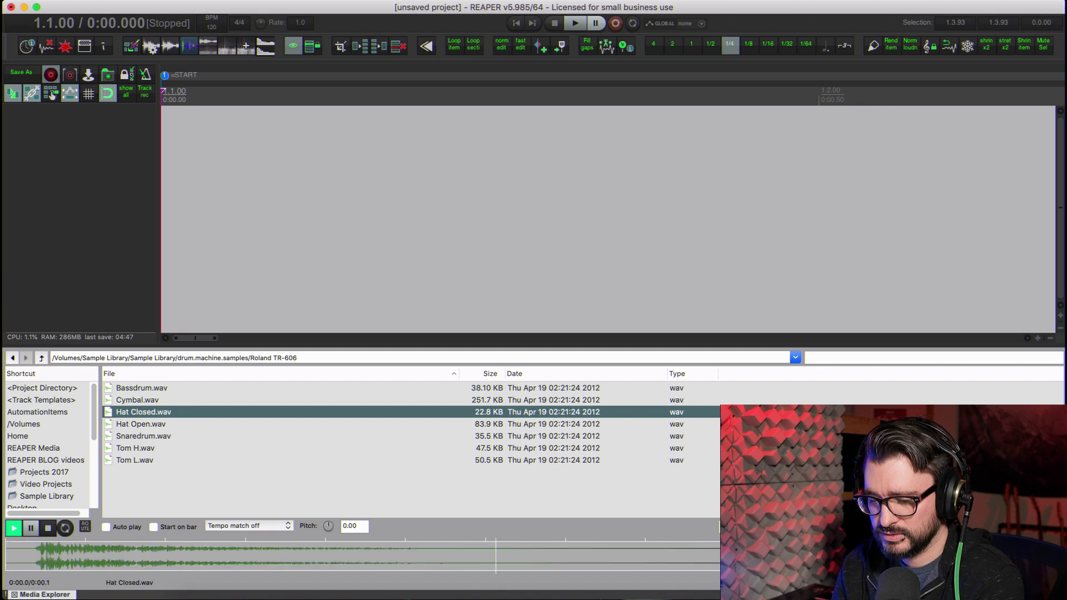
pyautogui.press('Down')
pyautogui.press('Down')
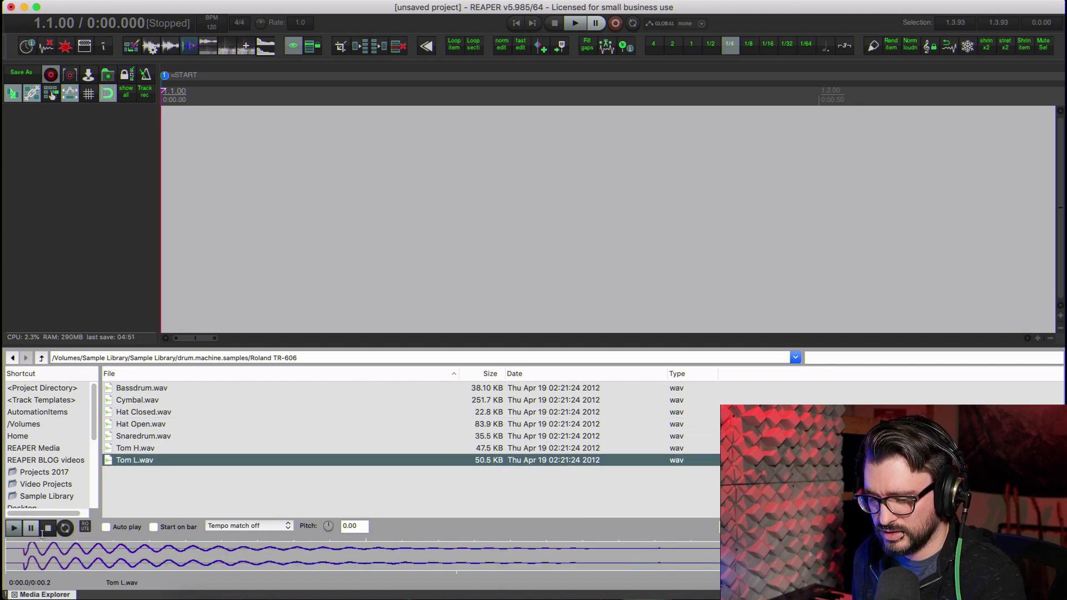
pyautogui.click(18, 565)
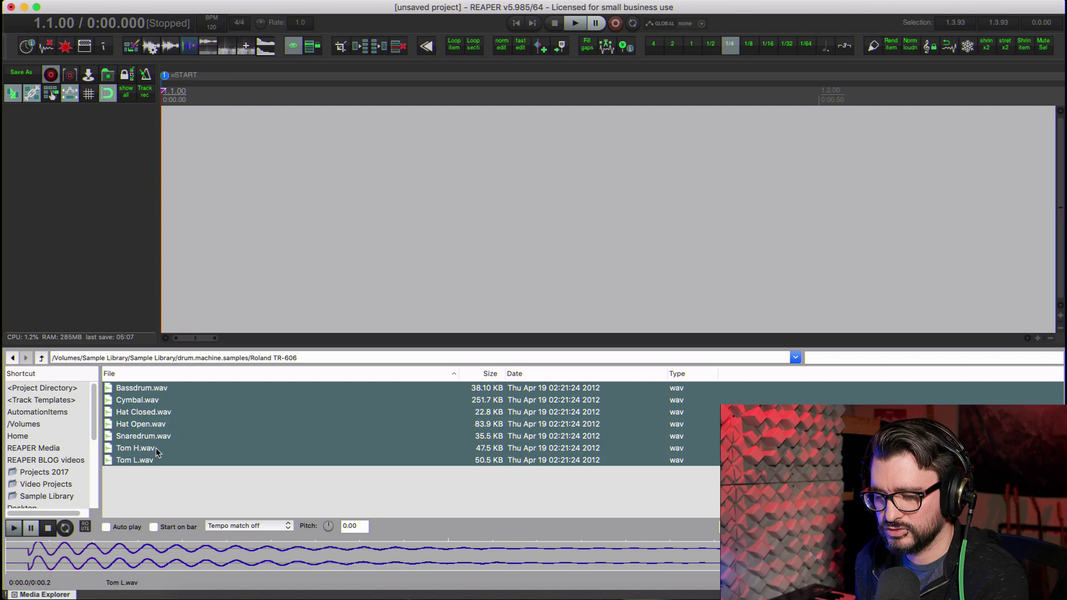
# Step: Insert all seven TR-606 files one after another on a single track
pyautogui.moveTo(148, 389); pyautogui.dragTo(109, 161)
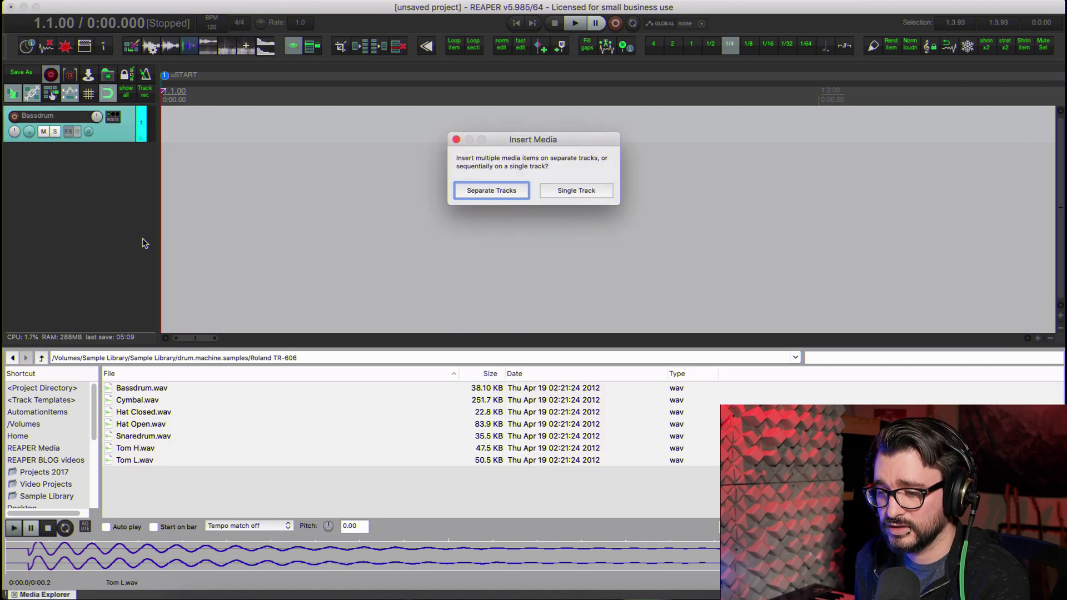
pyautogui.click(557, 196)
pyautogui.click(281, 175)
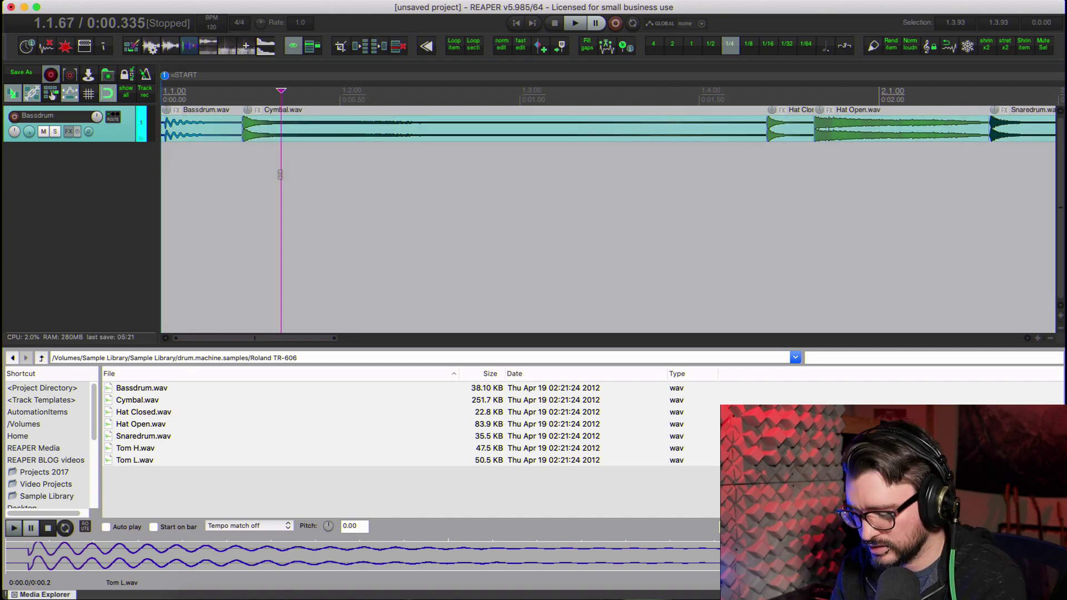
pyautogui.press('super+comma')
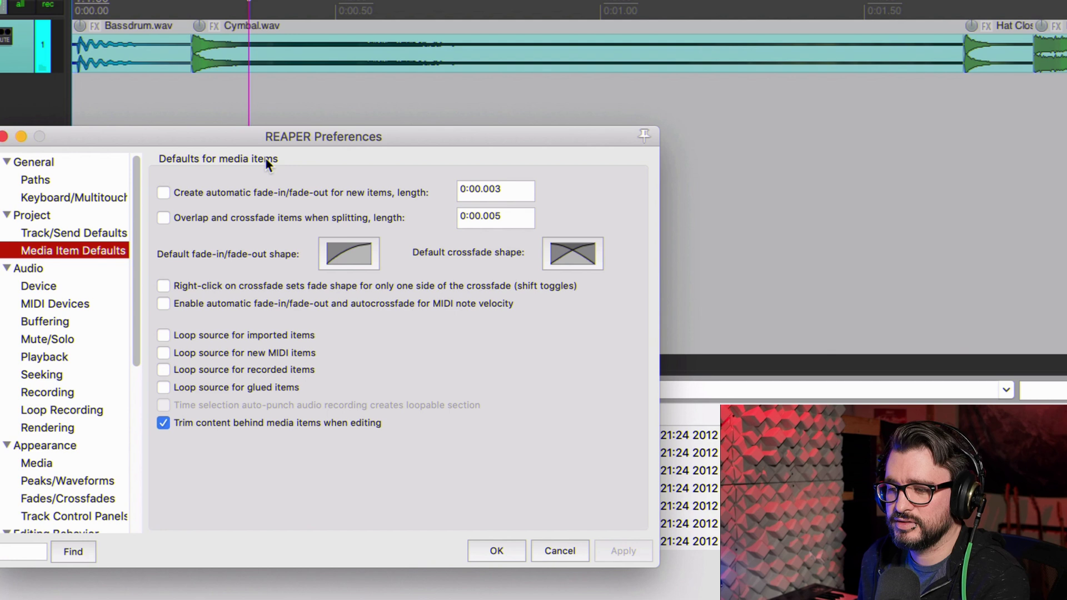
pyautogui.moveTo(261, 140); pyautogui.dragTo(287, 119)
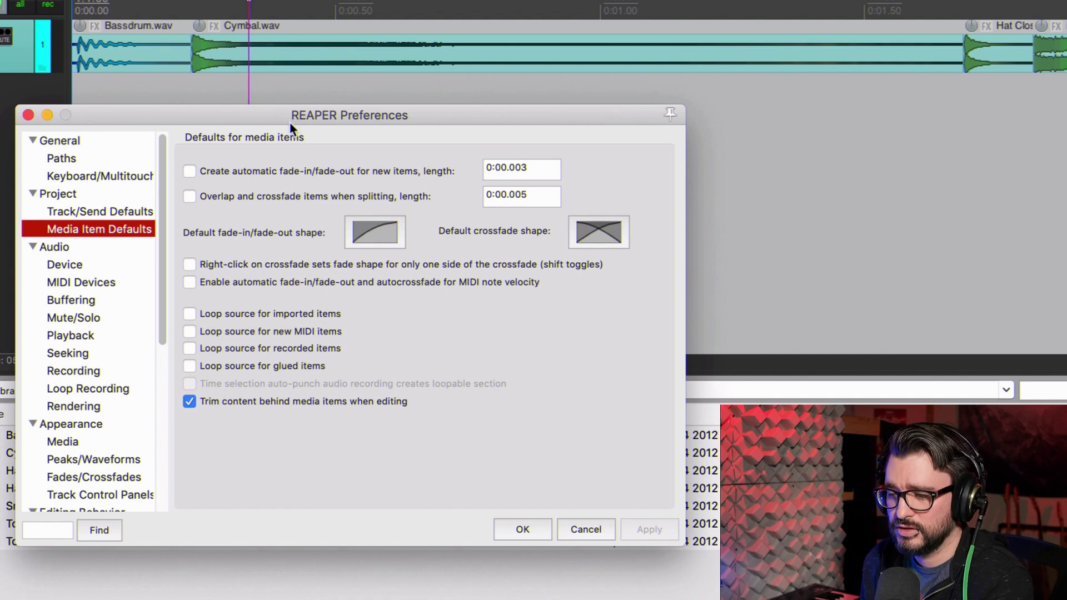
pyautogui.moveTo(291, 120); pyautogui.dragTo(298, 116)
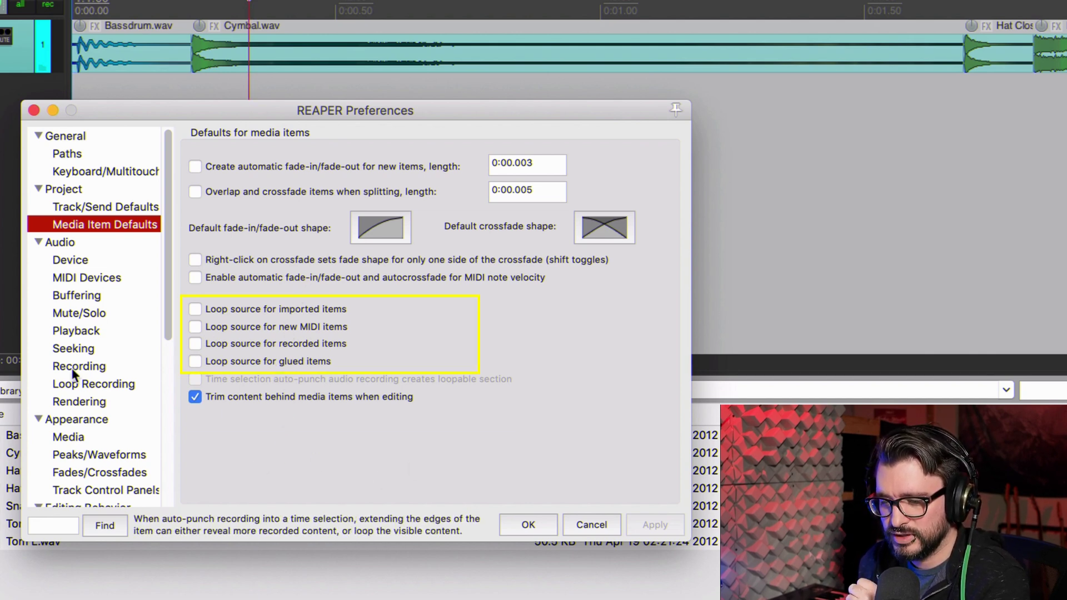
pyautogui.click(60, 242)
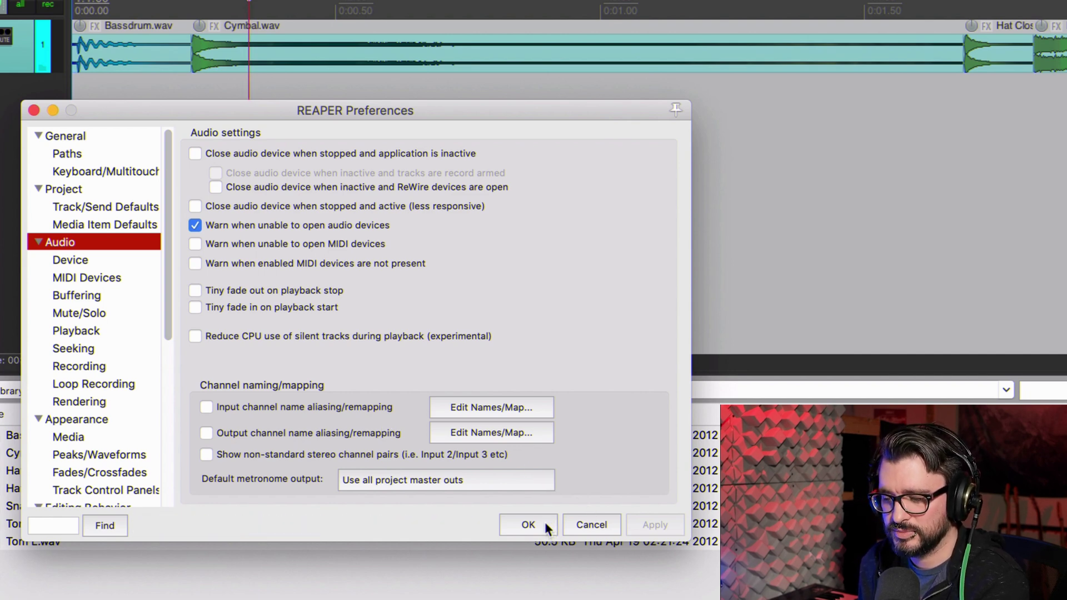
pyautogui.click(528, 525)
pyautogui.click(124, 61)
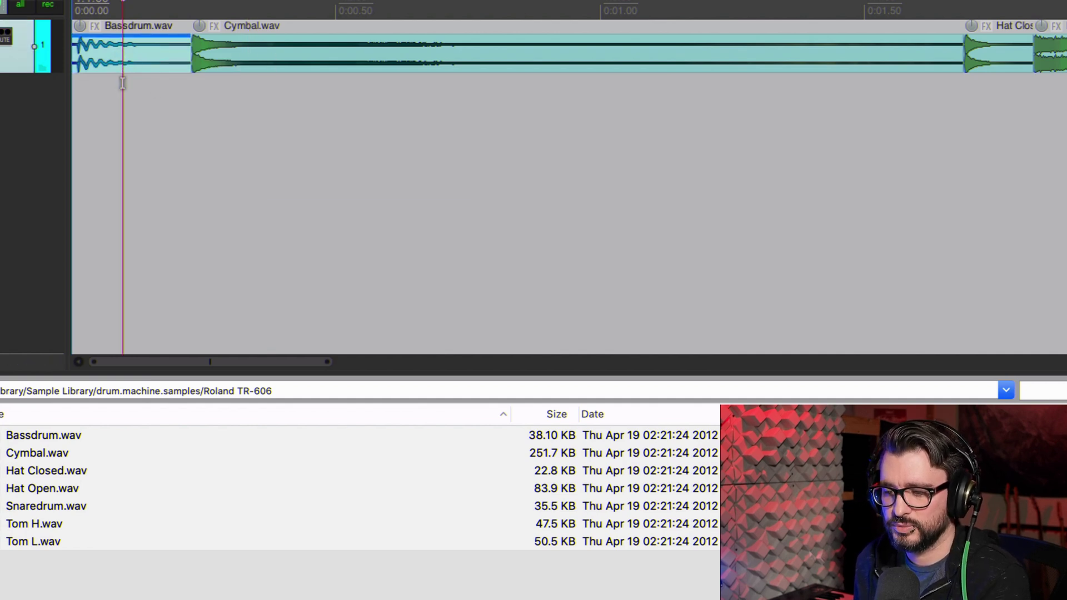
# Step: Zoom into the Bassdrum item, split it at the kick and delete the silent lead-in
pyautogui.click(95, 66)
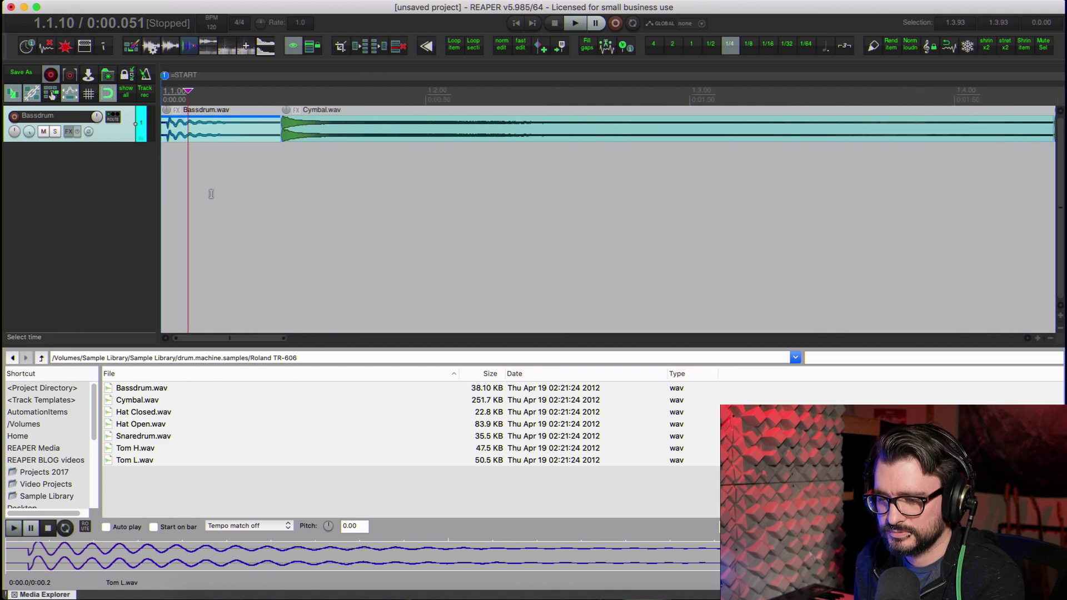
pyautogui.press('z')
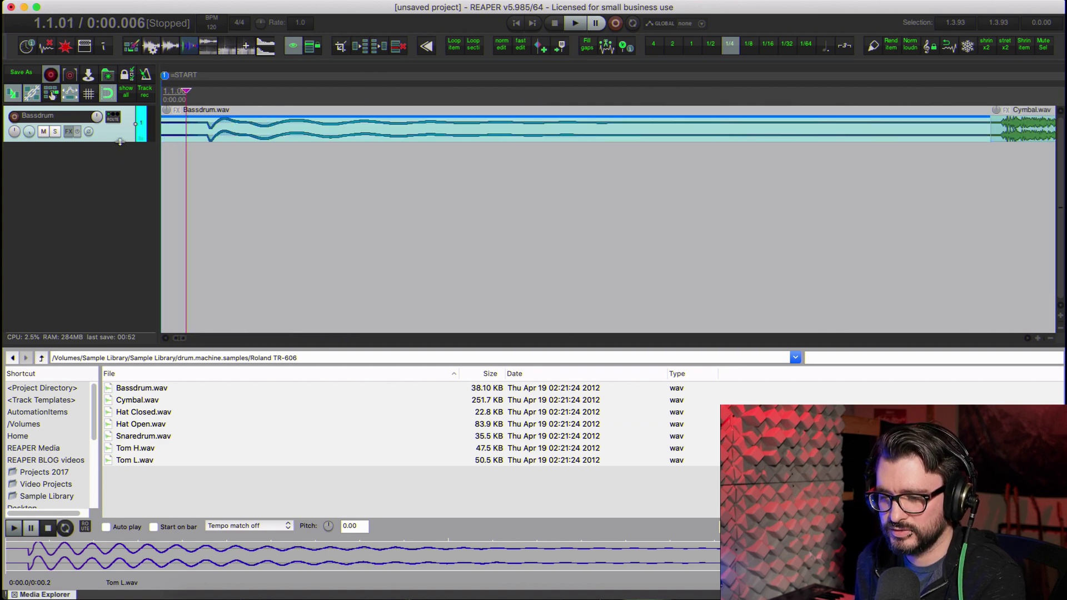
pyautogui.click(184, 253)
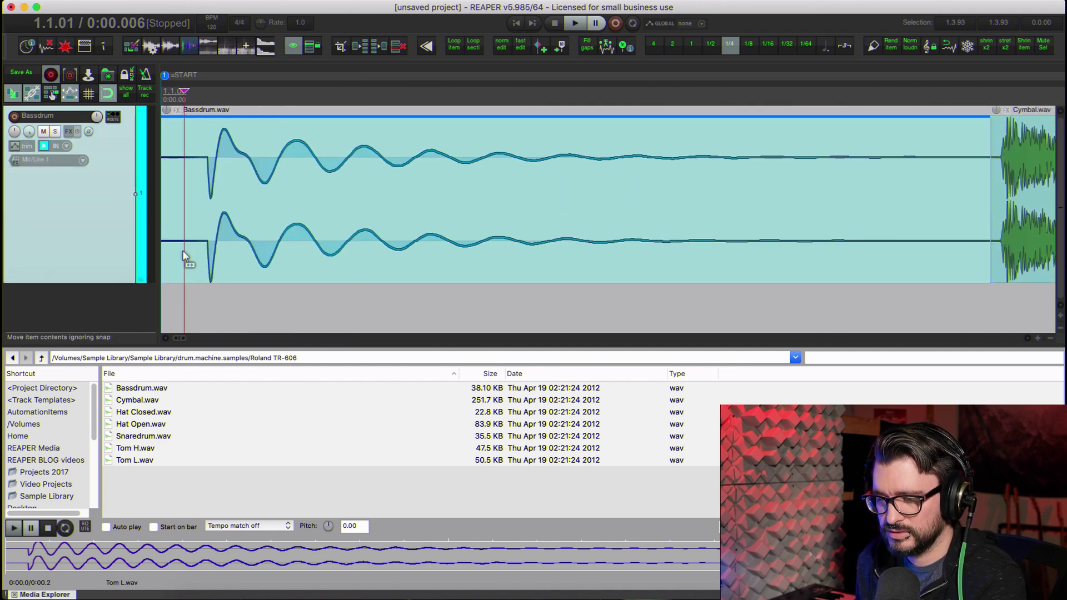
pyautogui.scroll(10, 595, 220)
pyautogui.scroll(2, 608, 187)
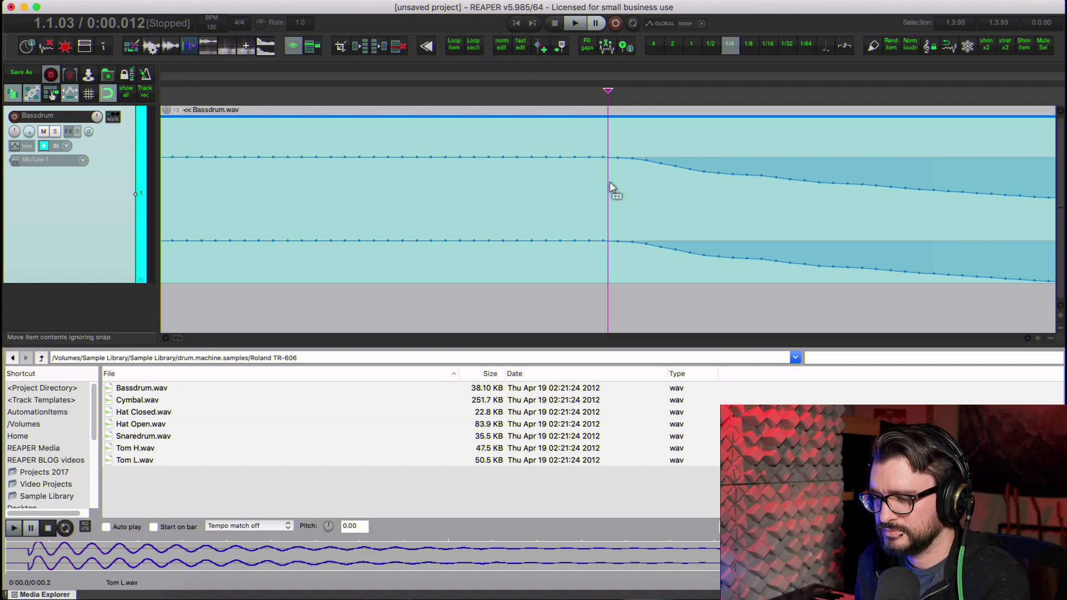
pyautogui.scroll(-2, 609, 183)
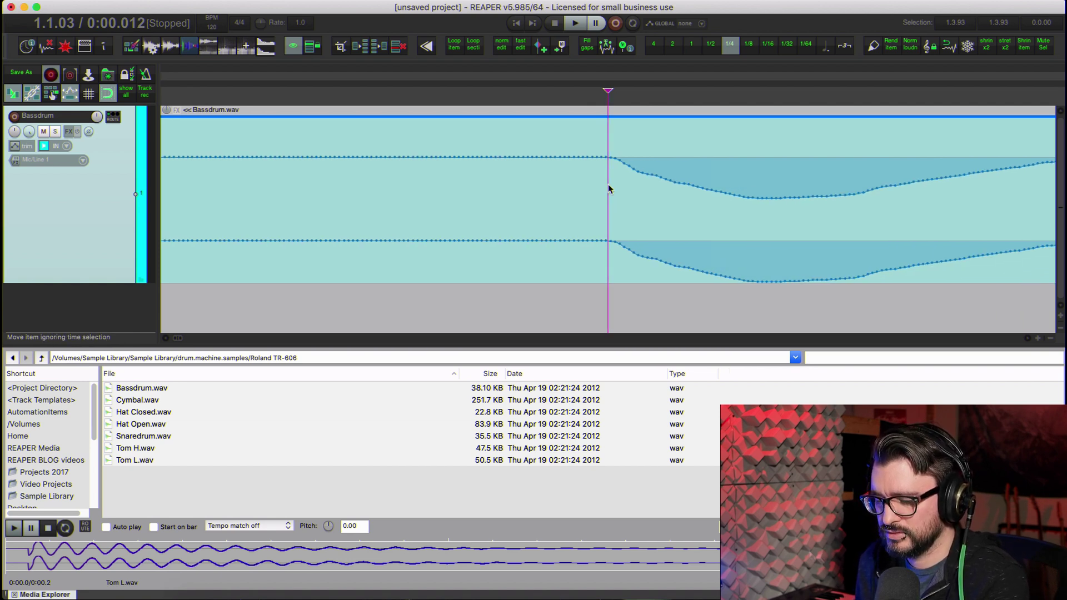
pyautogui.press('s')
pyautogui.click(528, 189)
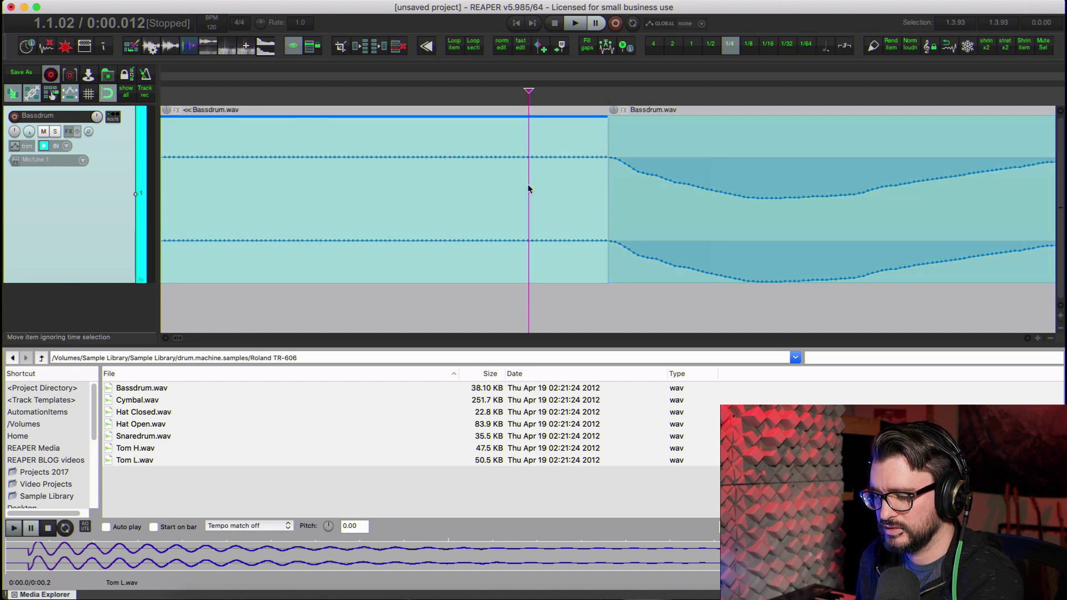
pyautogui.press('Delete')
# Step: Try trimming the Cymbal item's start to its onset, then undo those edge edits
pyautogui.scroll(-3, 619, 209)
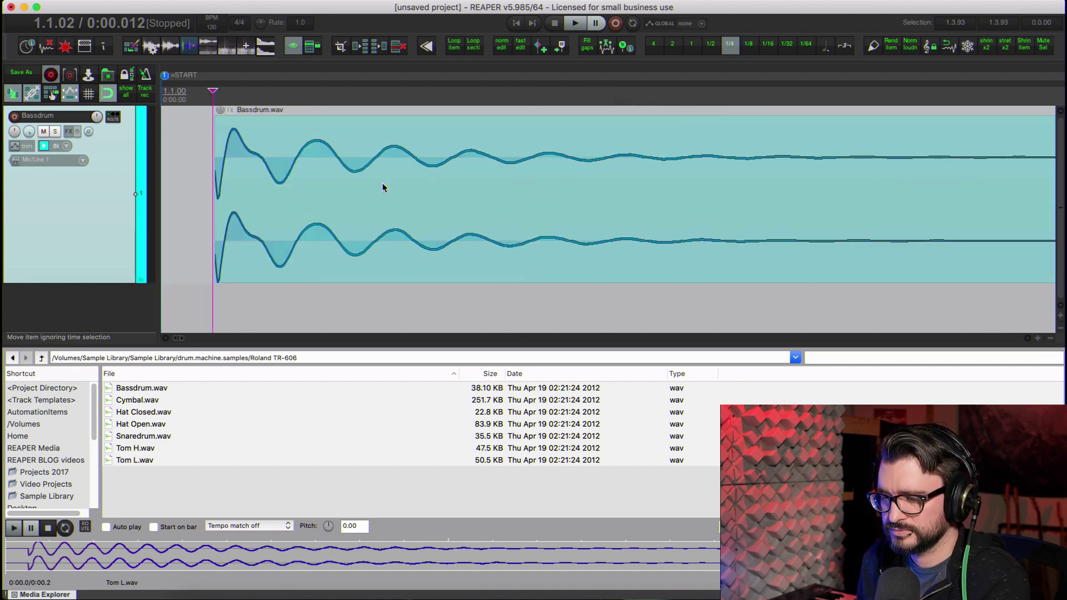
pyautogui.click(383, 186)
pyautogui.hscroll(3, 334, 211)
pyautogui.click(288, 218)
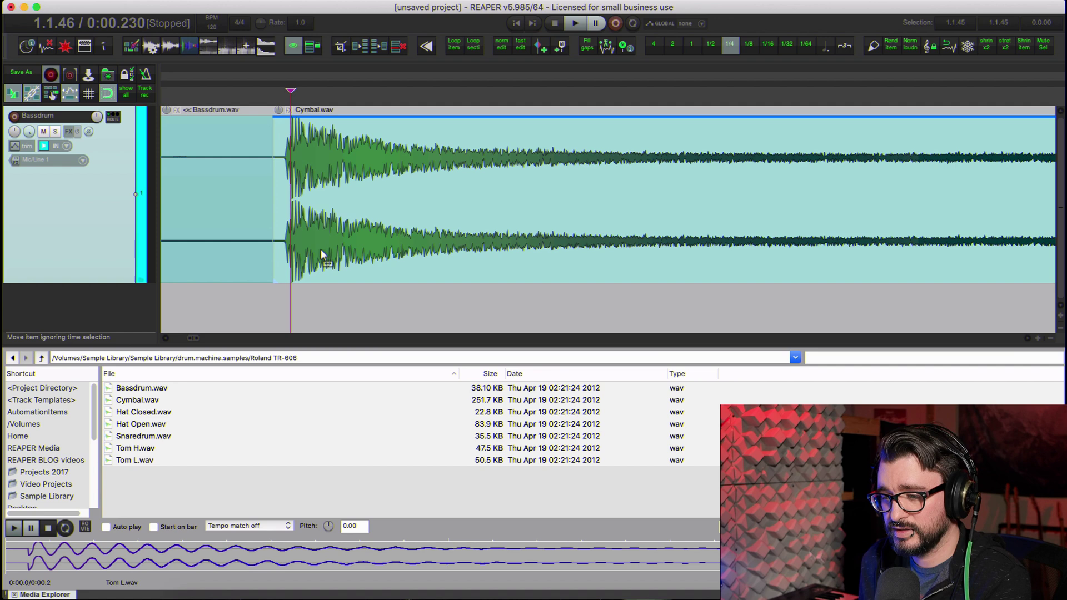
pyautogui.scroll(5, 320, 249)
pyautogui.scroll(1, 372, 258)
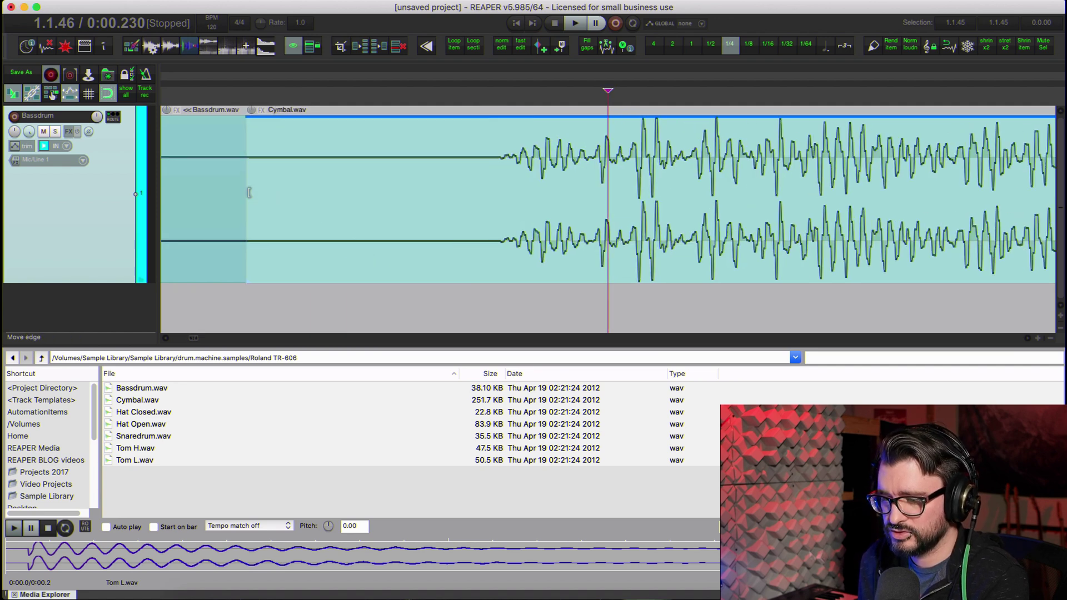
pyautogui.moveTo(249, 193); pyautogui.dragTo(504, 187)
pyautogui.scroll(4, 535, 241)
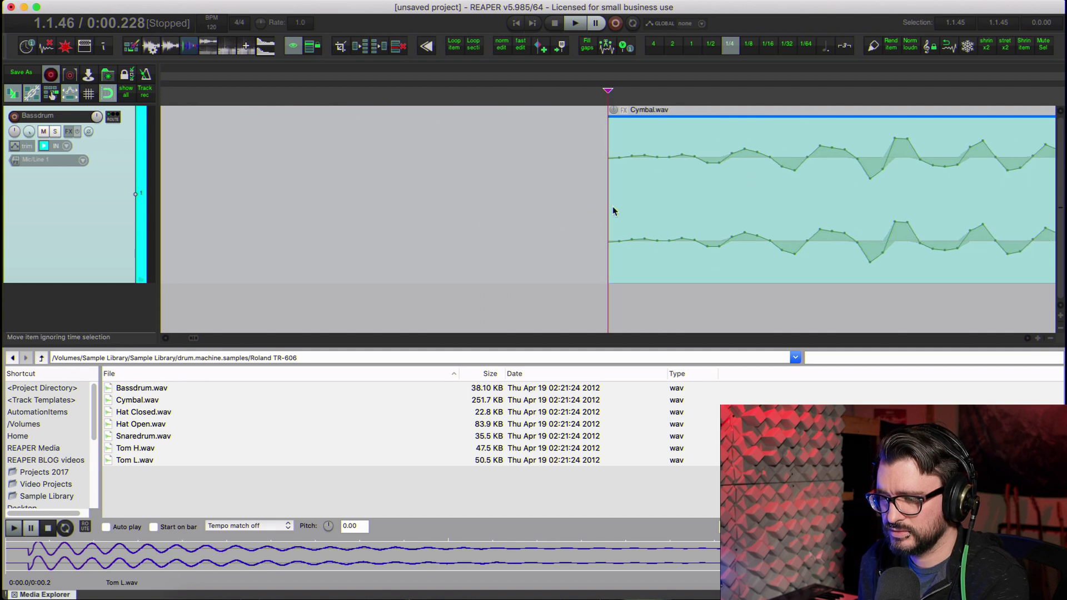
pyautogui.moveTo(611, 206); pyautogui.dragTo(234, 205)
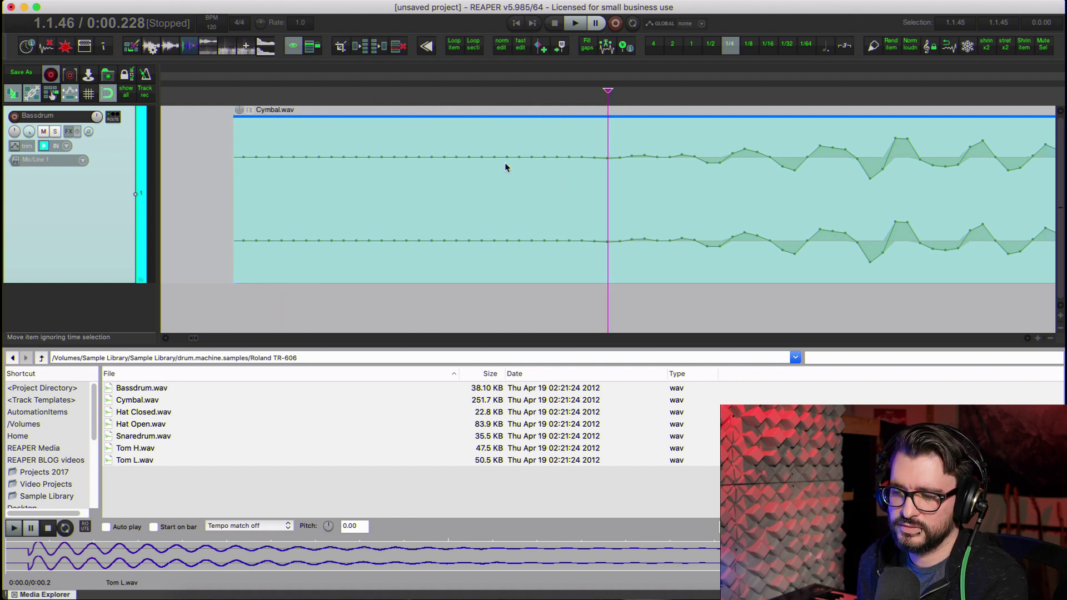
pyautogui.moveTo(236, 179); pyautogui.dragTo(593, 199)
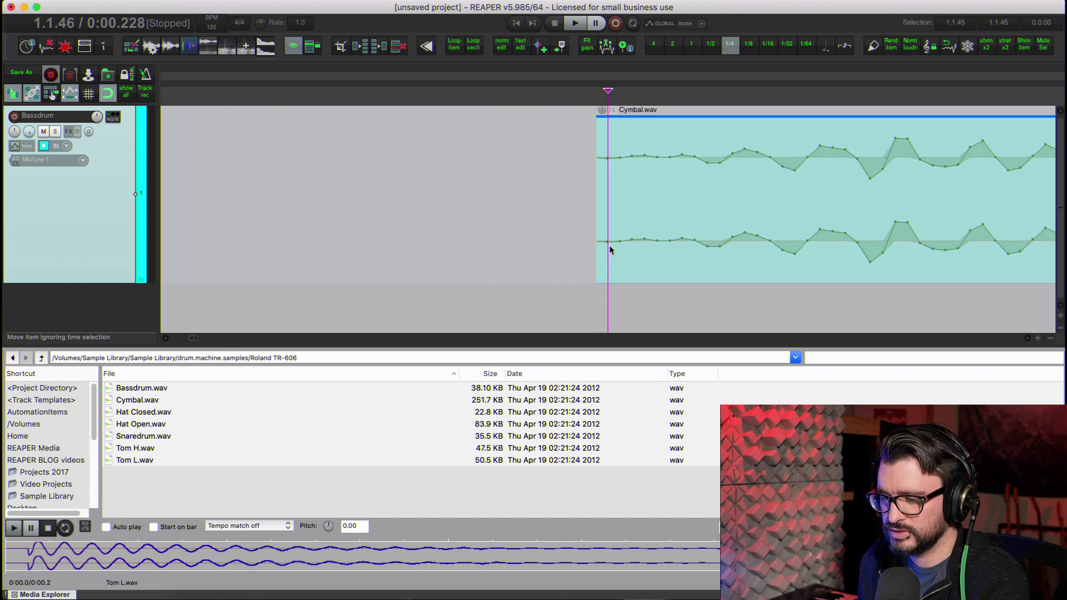
pyautogui.press('super+z')
pyautogui.press('super+z')
pyautogui.press('super+z')
pyautogui.click(664, 212)
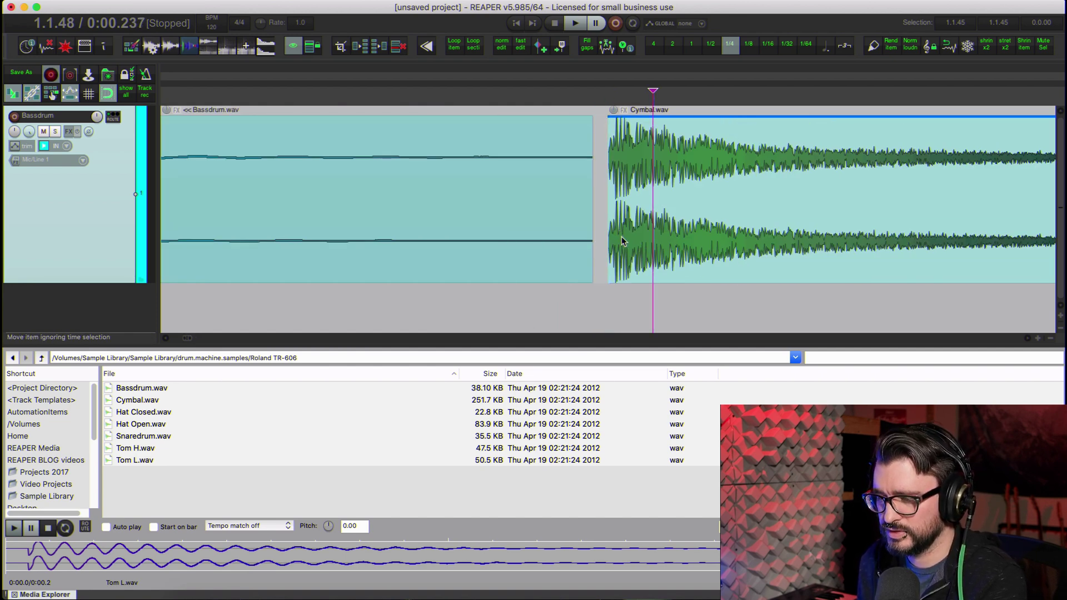
# Step: Trim the silent starts off the Hat Closed and Hat Open items
pyautogui.press('Tab')
pyautogui.click(297, 193)
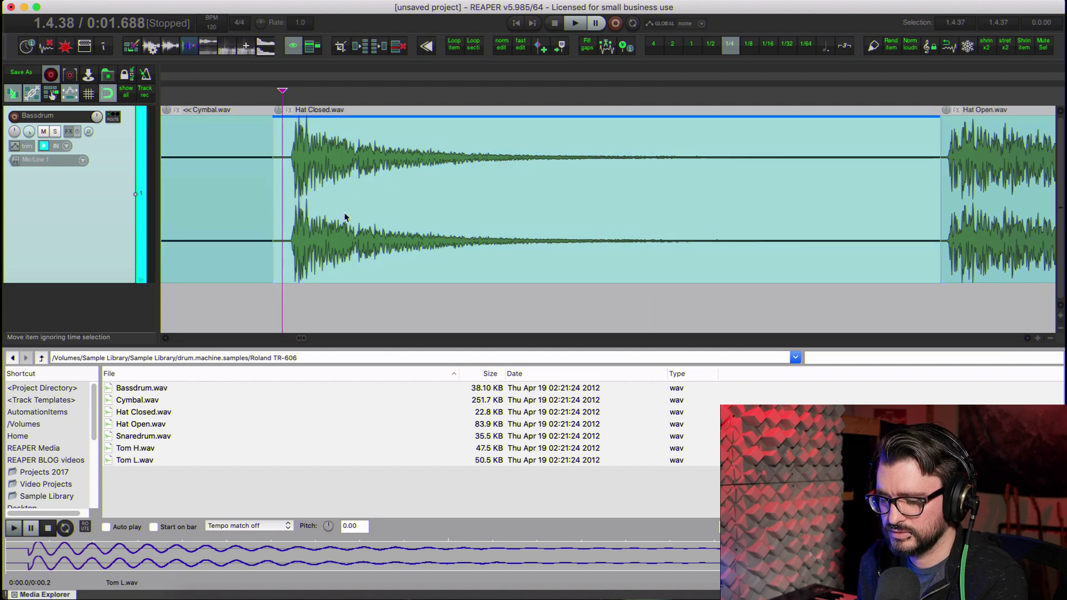
pyautogui.scroll(8, 370, 229)
pyautogui.click(795, 174)
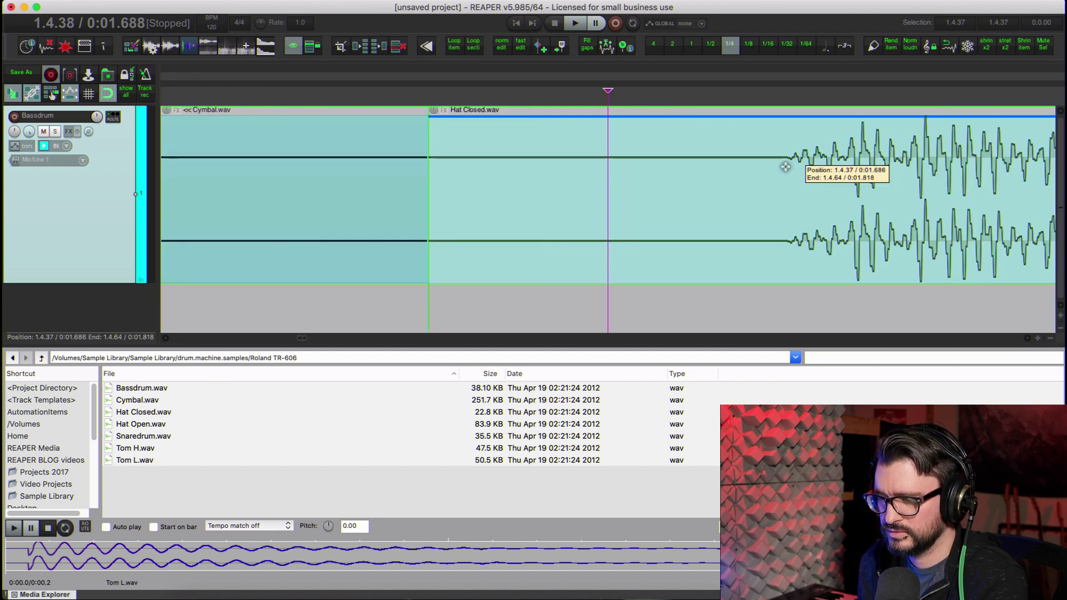
pyautogui.hotkey('alt', '[')
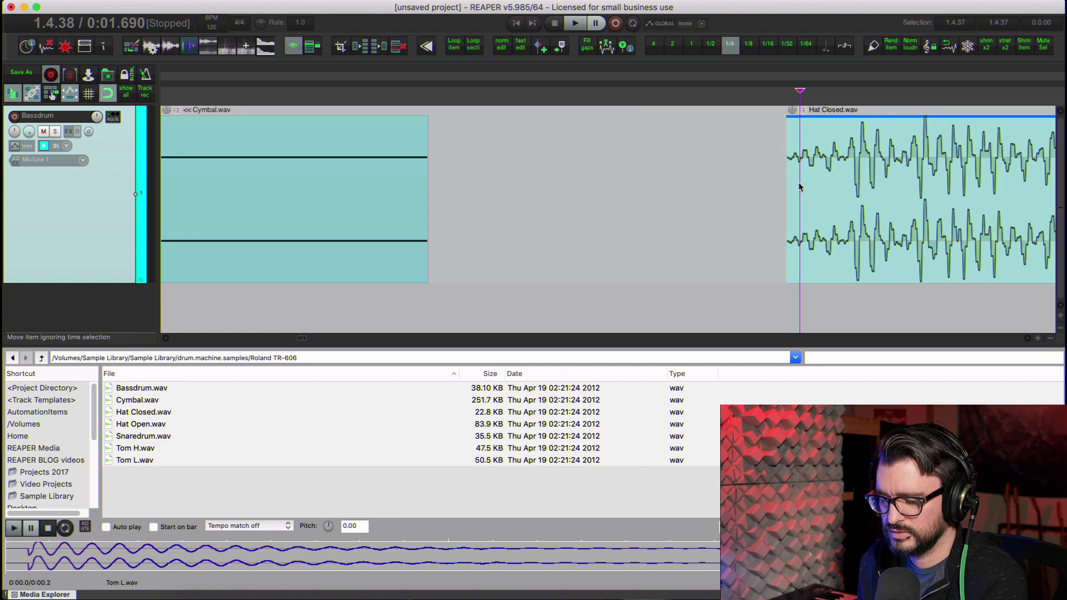
pyautogui.press('Tab')
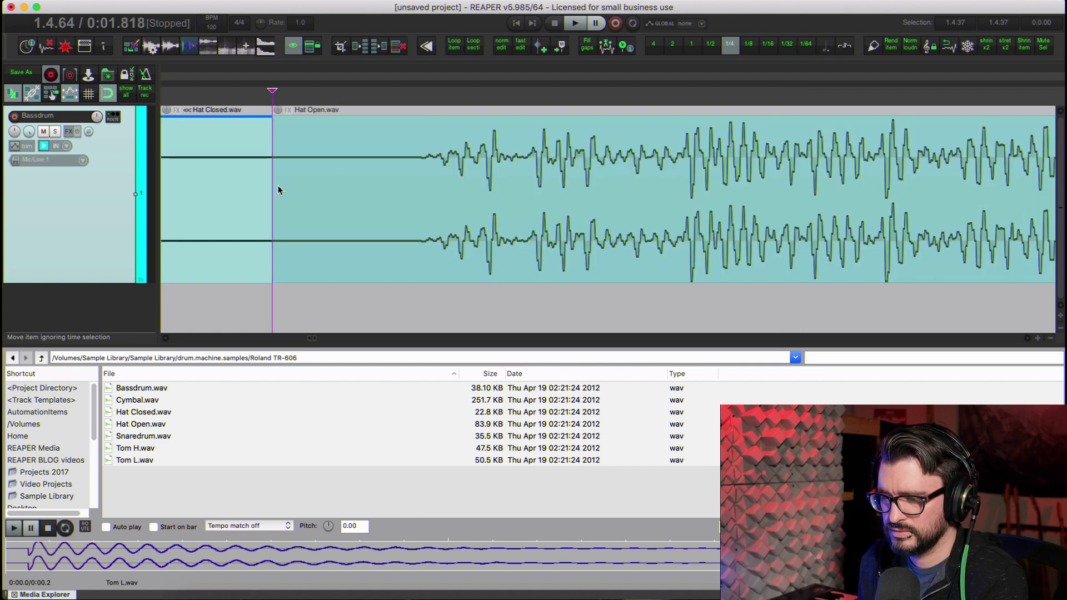
pyautogui.moveTo(276, 189); pyautogui.dragTo(424, 194)
pyautogui.scroll(2, 469, 229)
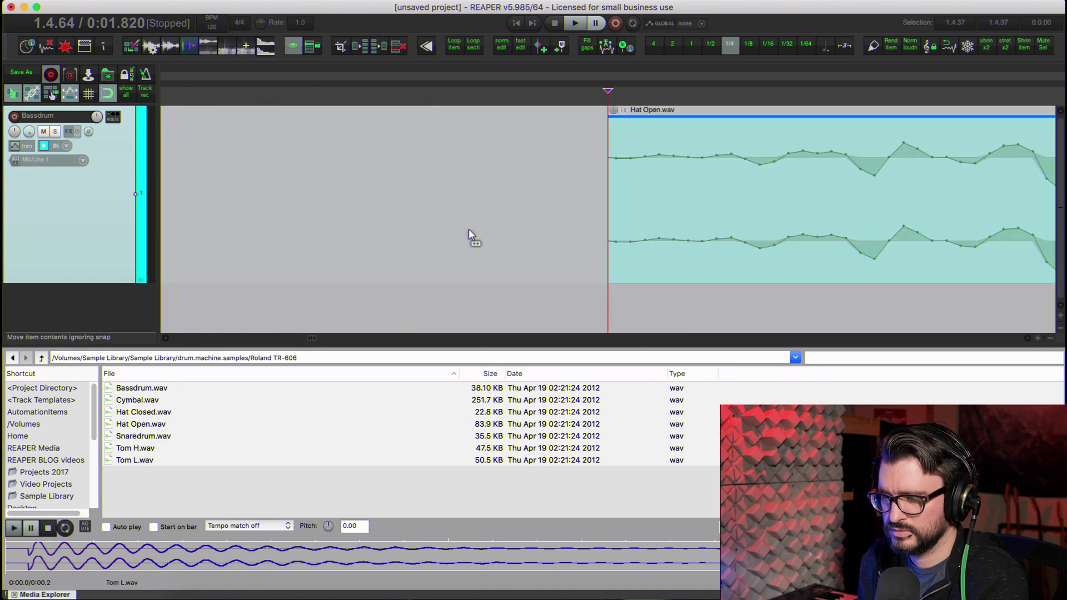
# Step: Trim the Snaredrum, Tom H and Tom L items so each starts at its onset
pyautogui.press('Tab')
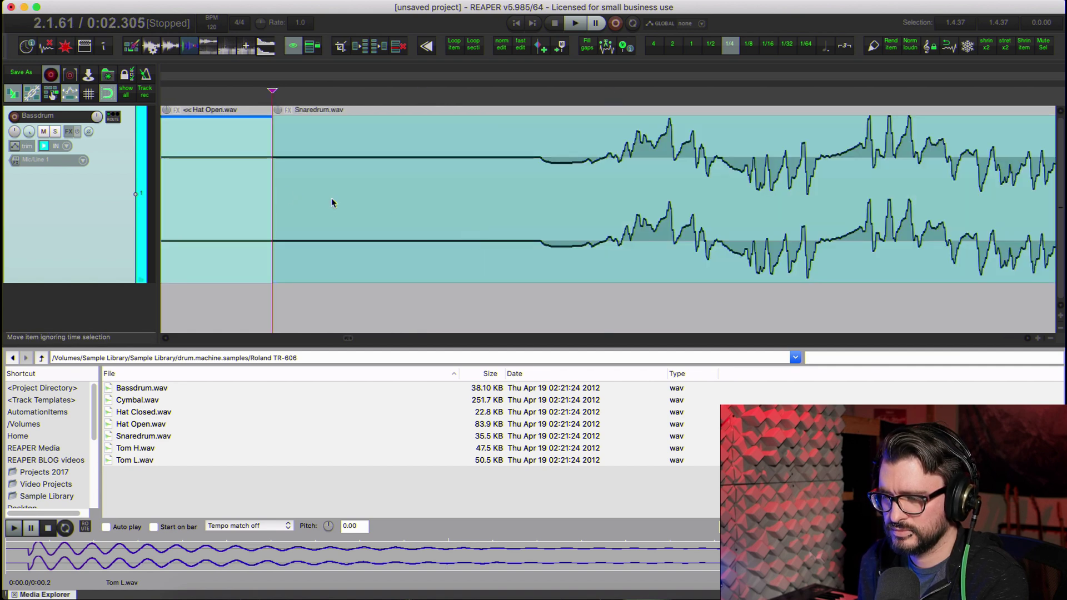
pyautogui.click(538, 163)
pyautogui.press('[')
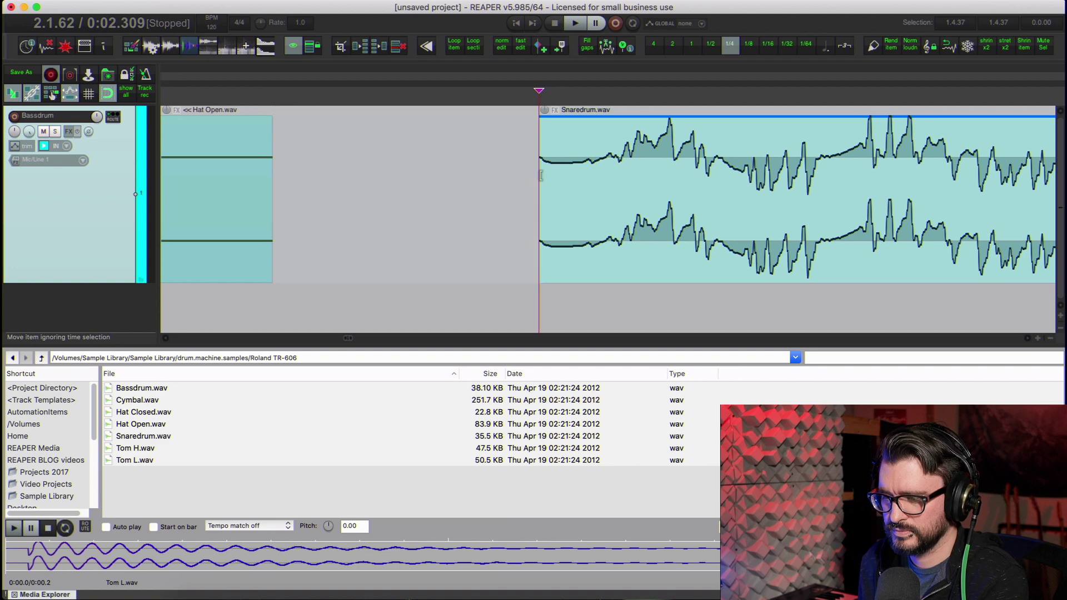
pyautogui.press('Tab')
pyautogui.click(696, 167)
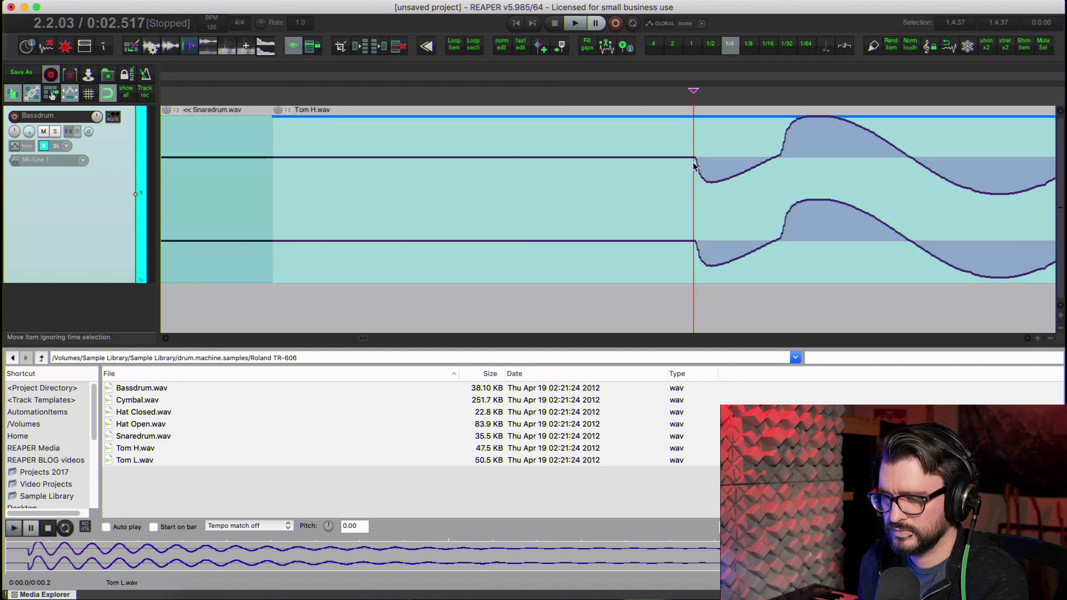
pyautogui.press('[')
pyautogui.press('Tab')
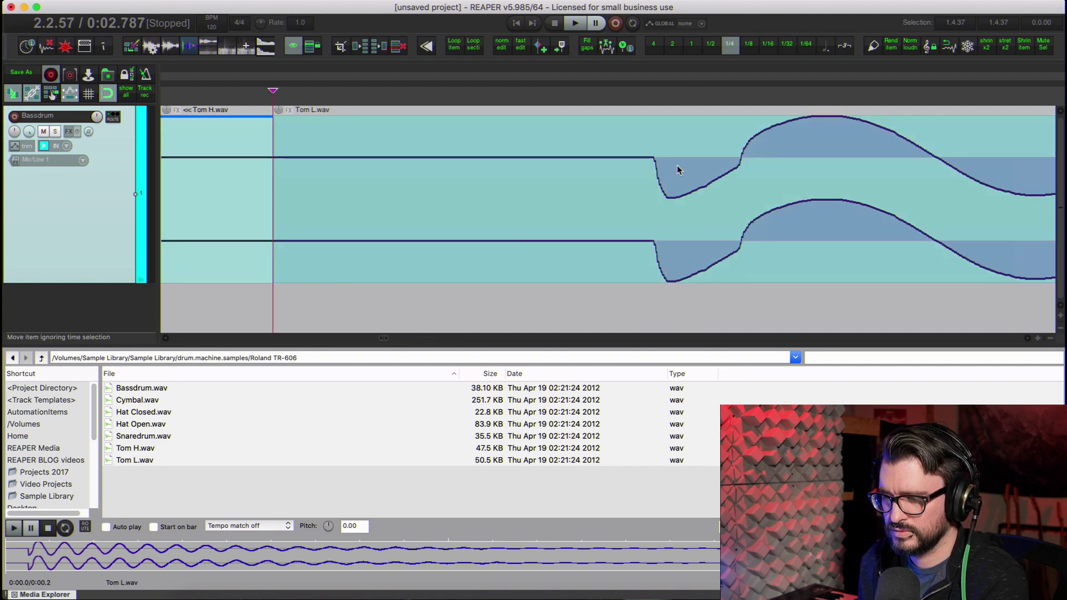
pyautogui.click(653, 169)
pyautogui.scroll(3, 660, 175)
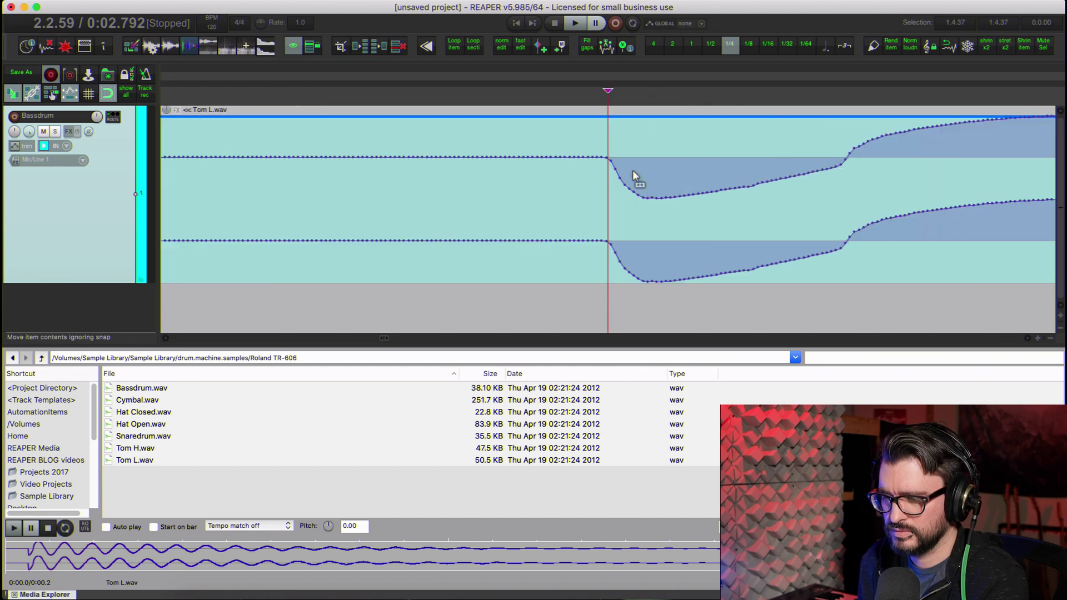
pyautogui.press('s')
pyautogui.click(600, 164)
pyautogui.press('Delete')
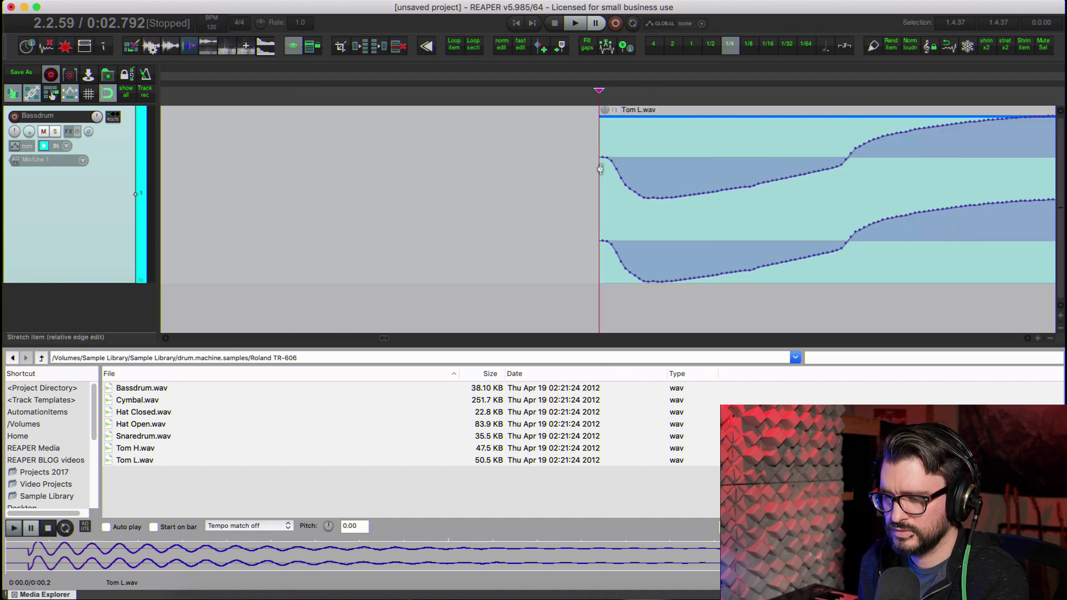
# Step: Clear the selection and play the trimmed samples from the project start
pyautogui.scroll(-3, 600, 169)
pyautogui.scroll(-10, 600, 170)
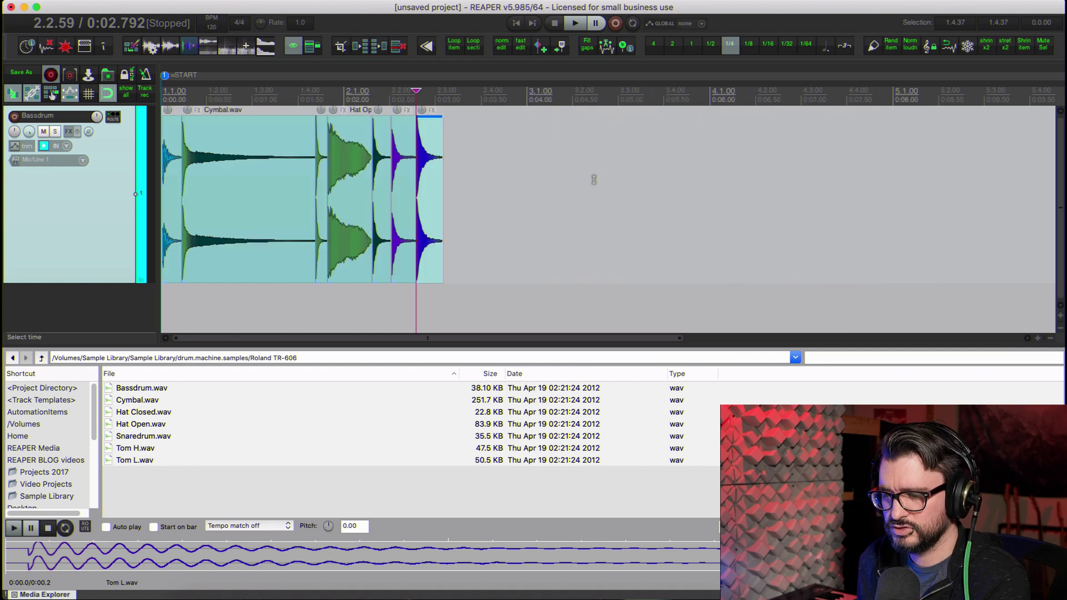
pyautogui.click(480, 174)
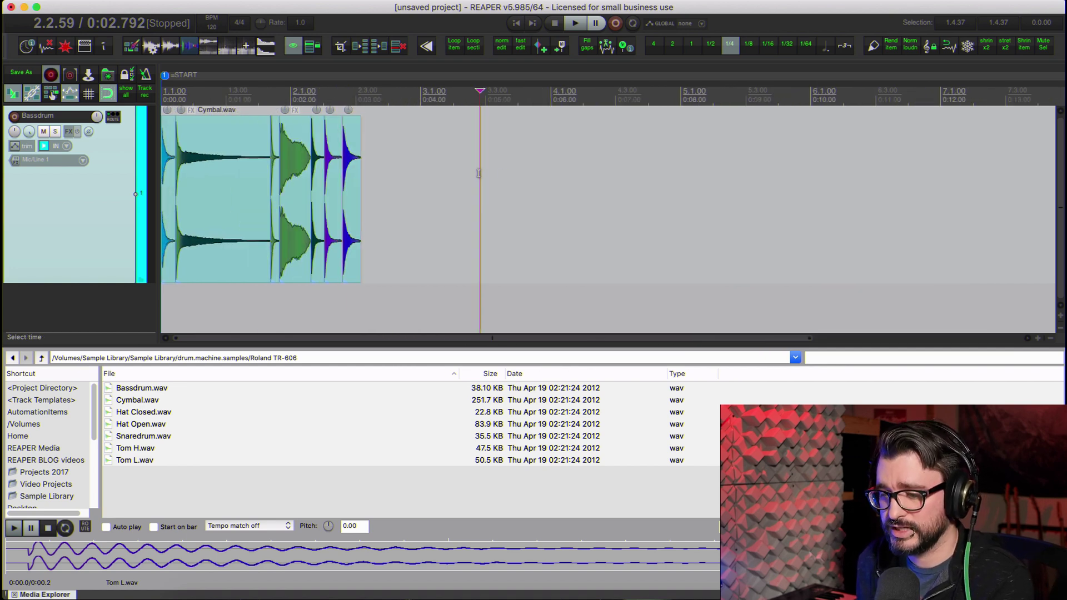
pyautogui.press('Home')
pyautogui.press('space')
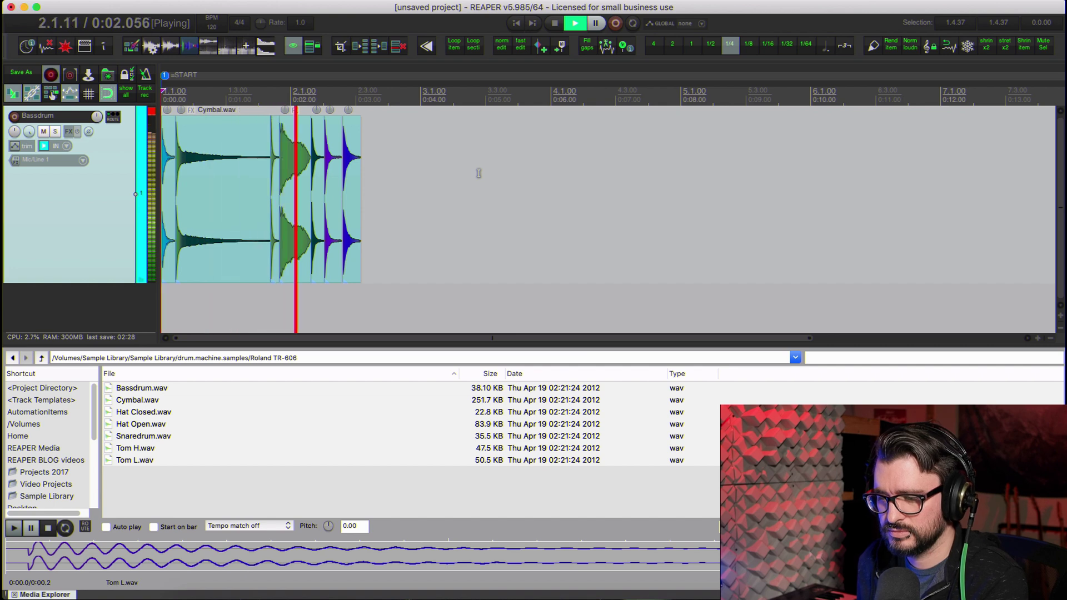
# Step: Stop playback and lower the Cymbal item's volume to -1.00 dB
pyautogui.press('space')
pyautogui.scroll(5, 388, 199)
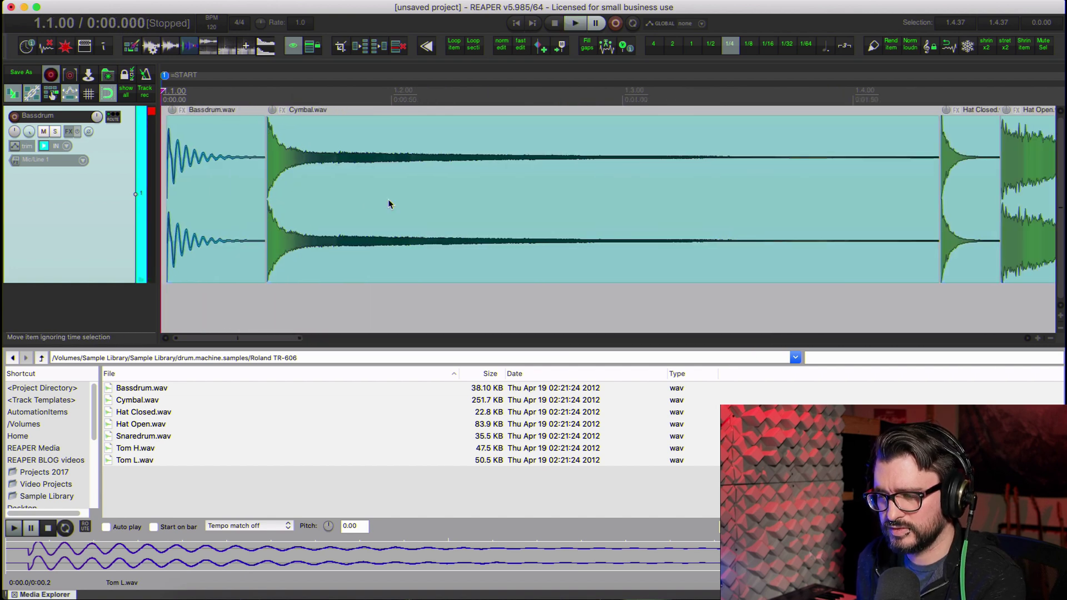
pyautogui.click(436, 206)
pyautogui.scroll(-1, 514, 227)
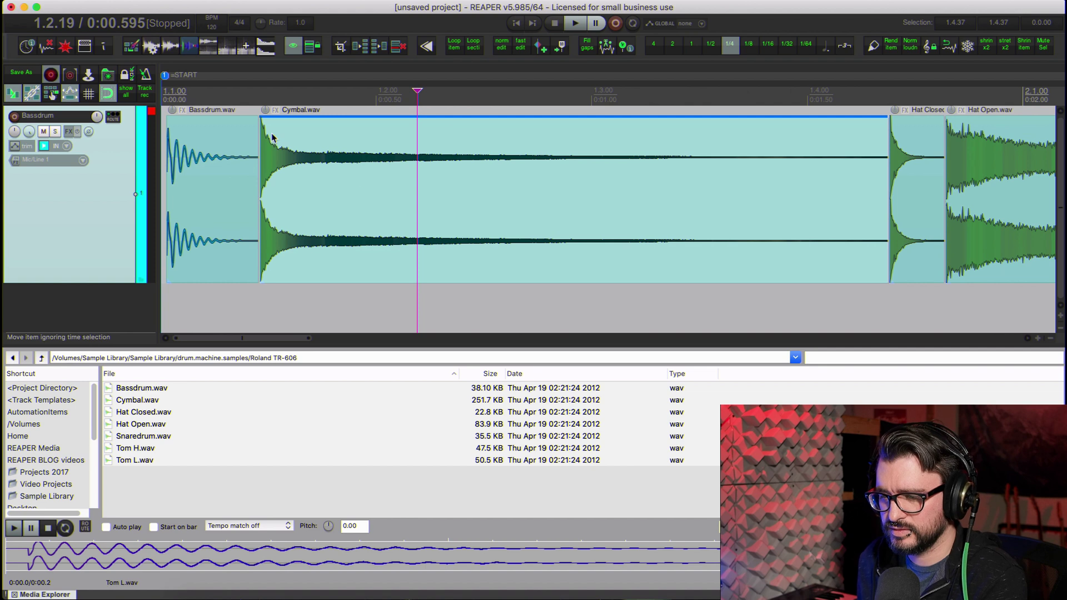
pyautogui.moveTo(267, 115); pyautogui.dragTo(267, 118)
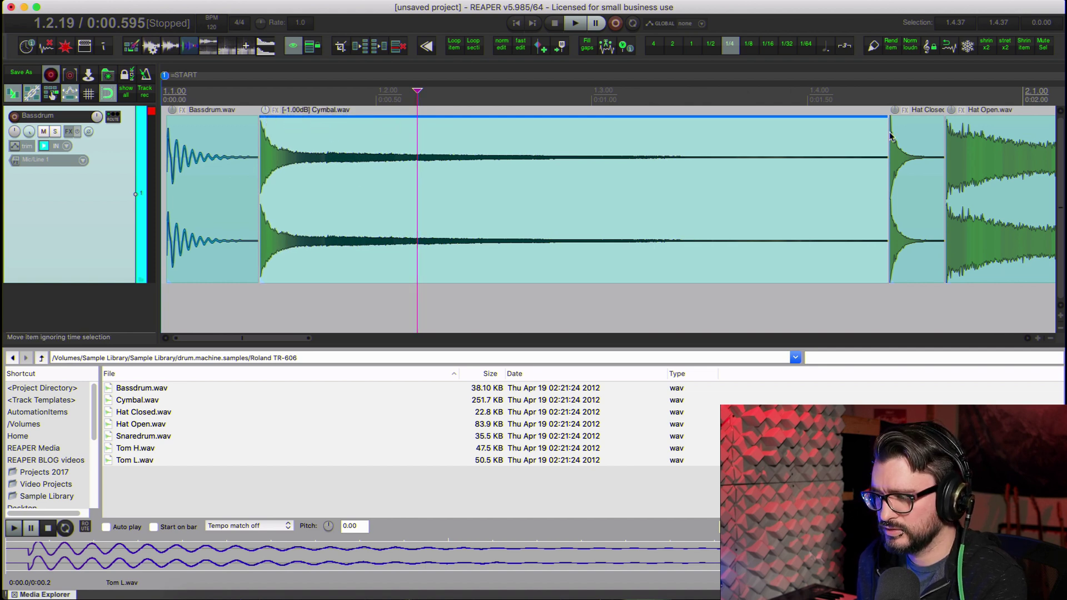
# Step: Lower the Hat Closed and Hat Open items' volume to -1.00 dB
pyautogui.click(910, 166)
pyautogui.hscroll(4, 917, 183)
pyautogui.scroll(5, 934, 206)
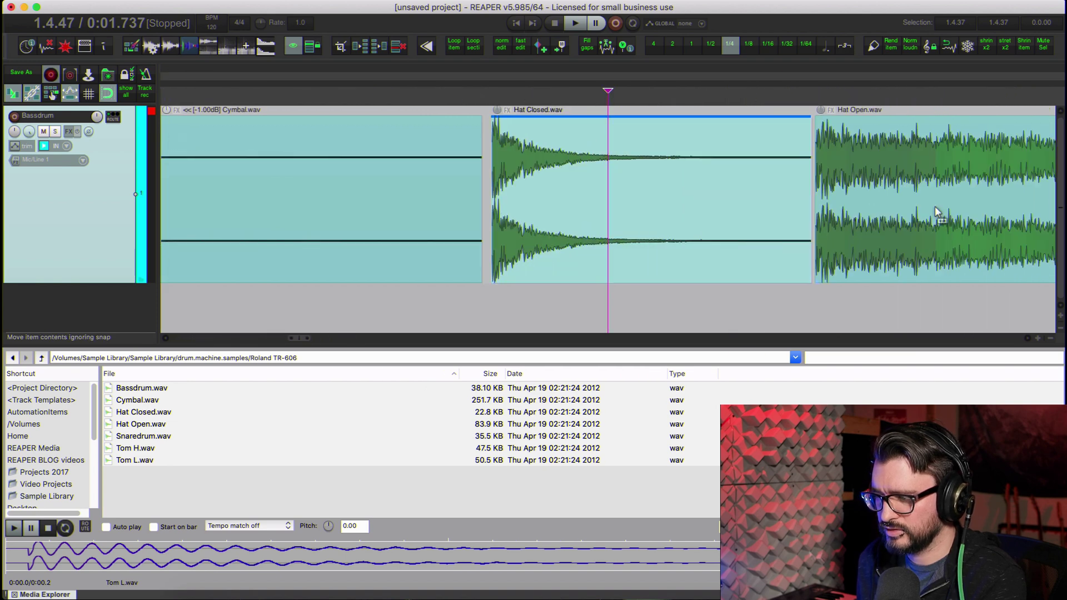
pyautogui.click(480, 129)
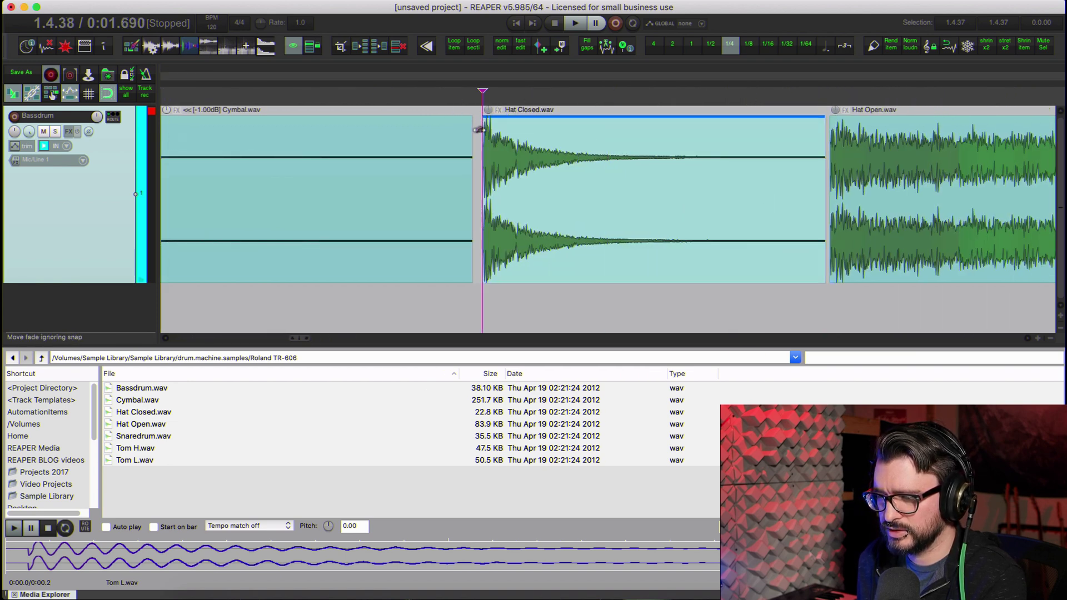
pyautogui.press('space')
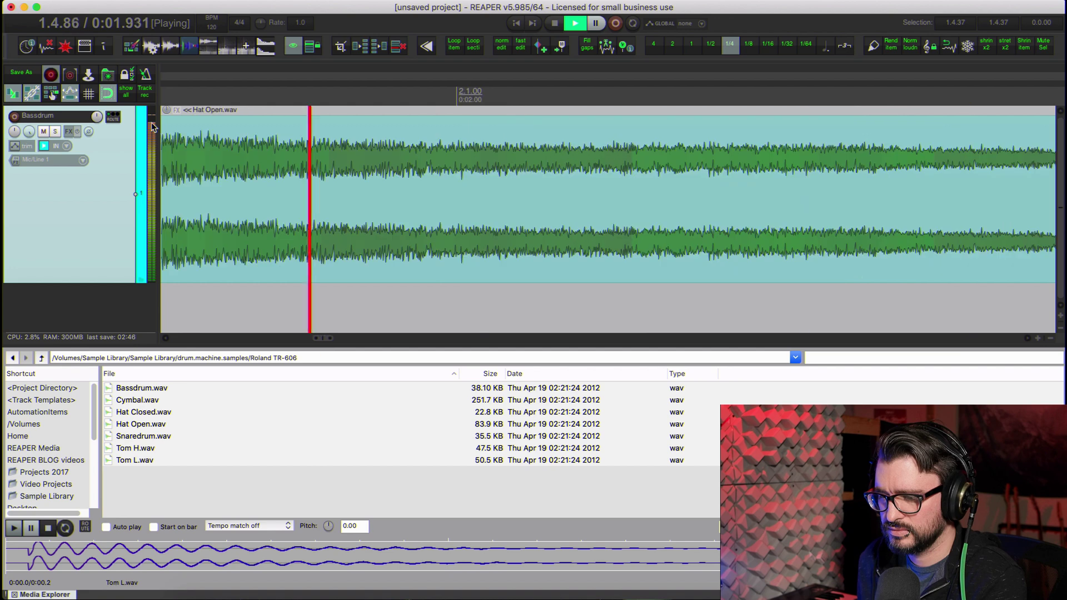
pyautogui.press('space')
pyautogui.moveTo(276, 115); pyautogui.dragTo(276, 118)
pyautogui.click(702, 166)
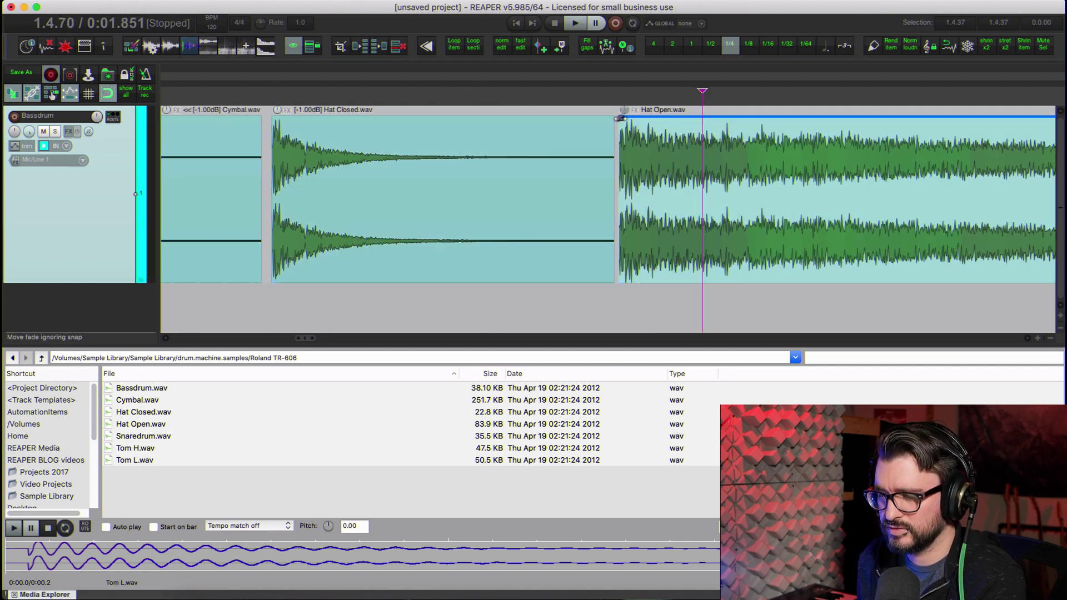
pyautogui.moveTo(624, 115); pyautogui.dragTo(624, 118)
# Step: Select Snaredrum, Tom H and Tom L together and drag their volume down to -1 dB
pyautogui.scroll(-5, 695, 185)
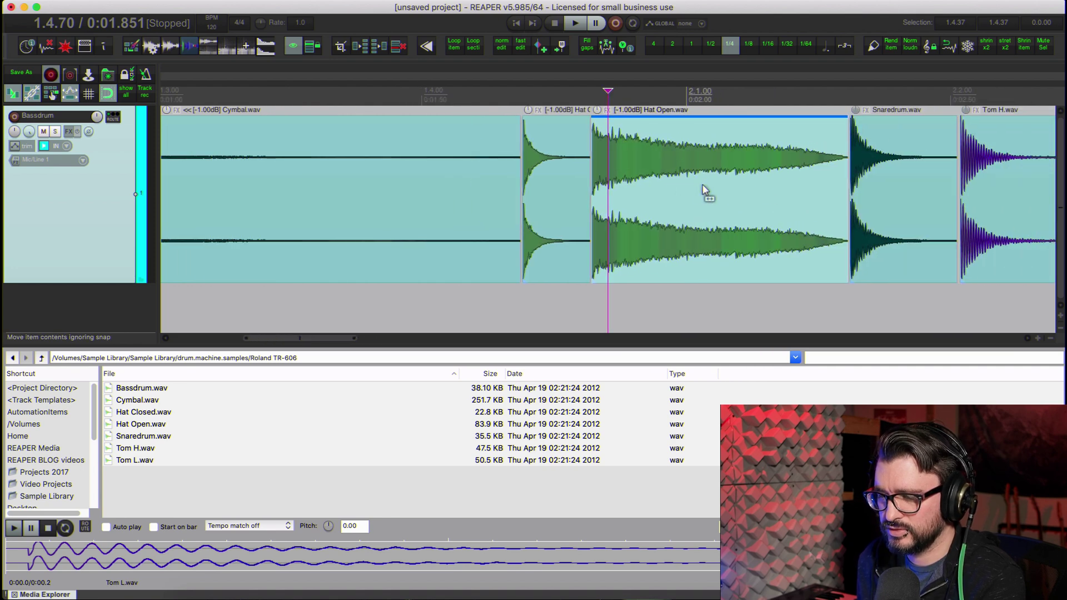
pyautogui.click(894, 187)
pyautogui.hscroll(3, 894, 188)
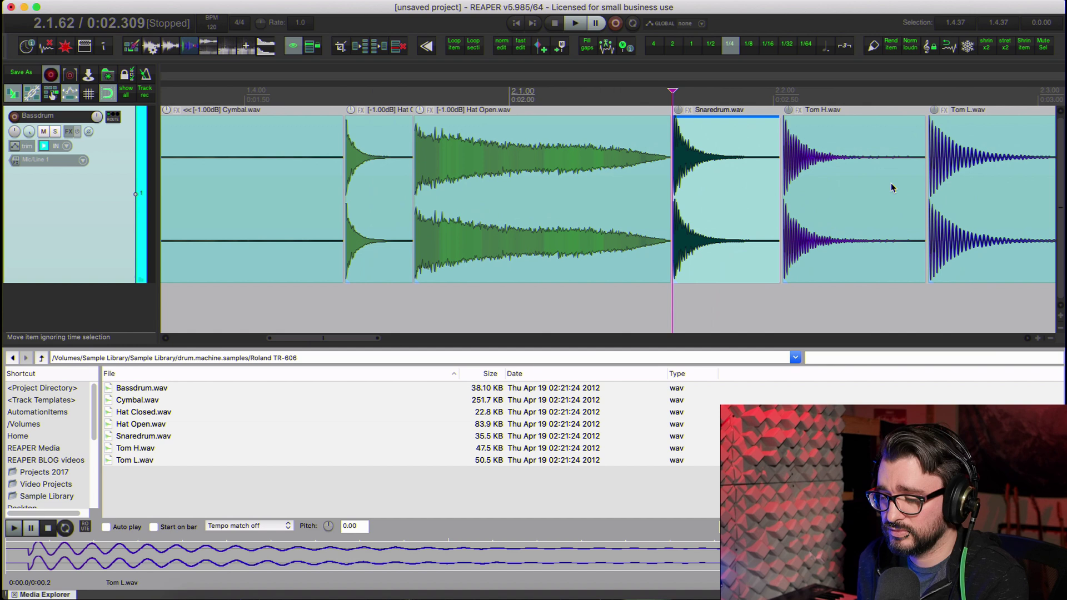
pyautogui.hscroll(4, 891, 187)
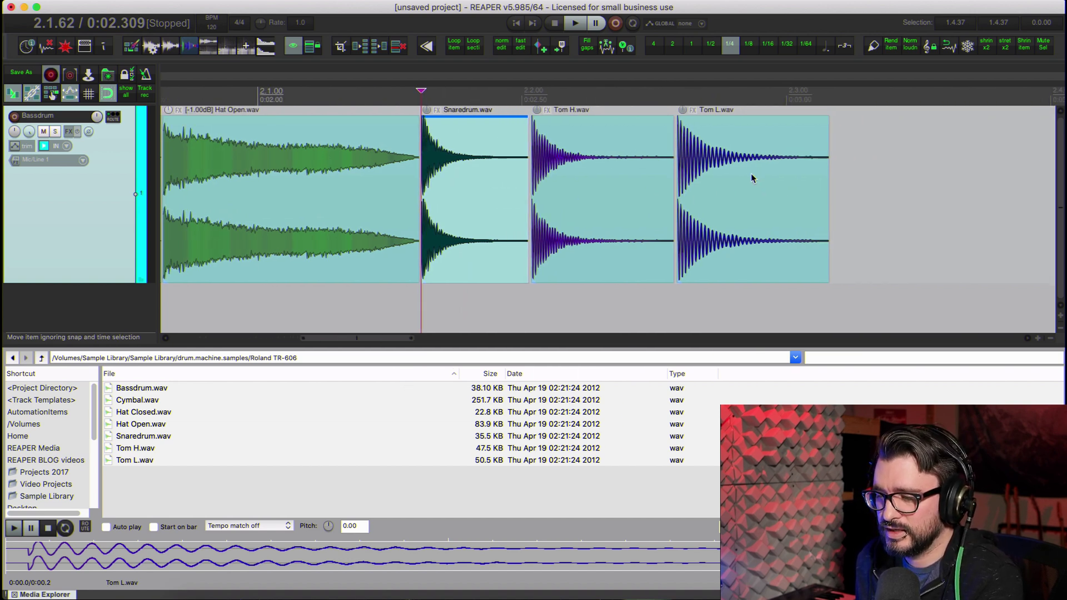
pyautogui.keyDown('shift'); pyautogui.click(685, 125); pyautogui.keyUp('shift')
pyautogui.moveTo(685, 122); pyautogui.dragTo(685, 121)
pyautogui.scroll(-5, 445, 186)
pyautogui.click(178, 186)
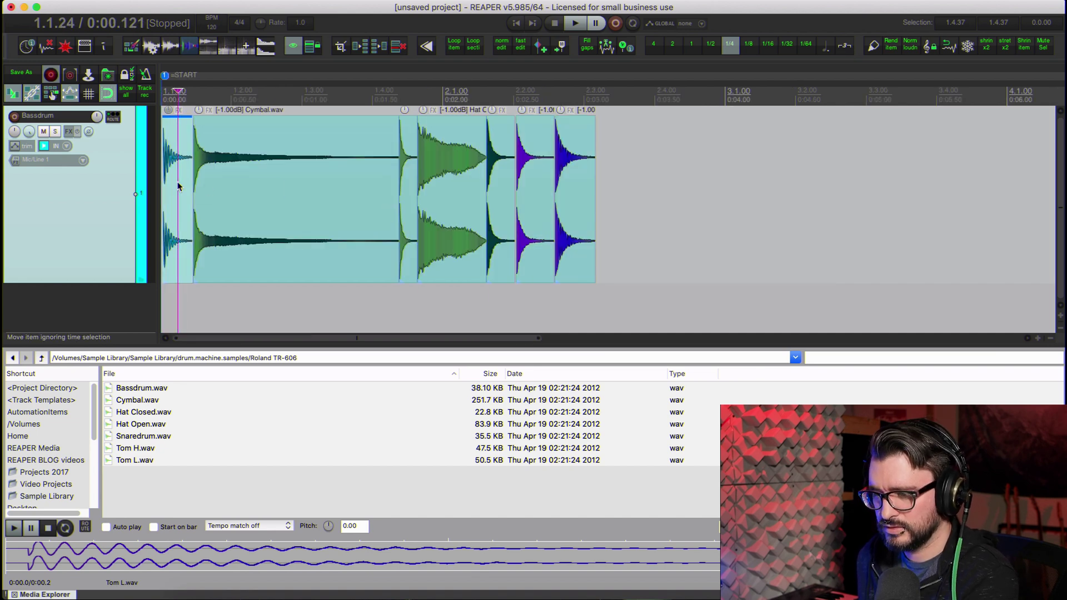
pyautogui.doubleClick(178, 186)
pyautogui.scroll(5, 189, 216)
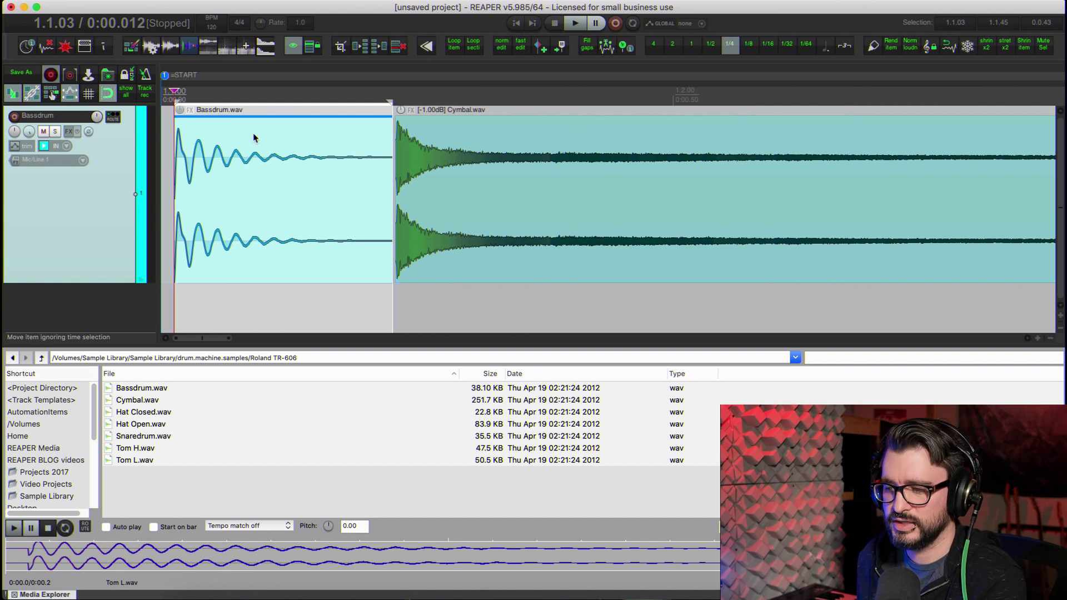
pyautogui.click(632, 24)
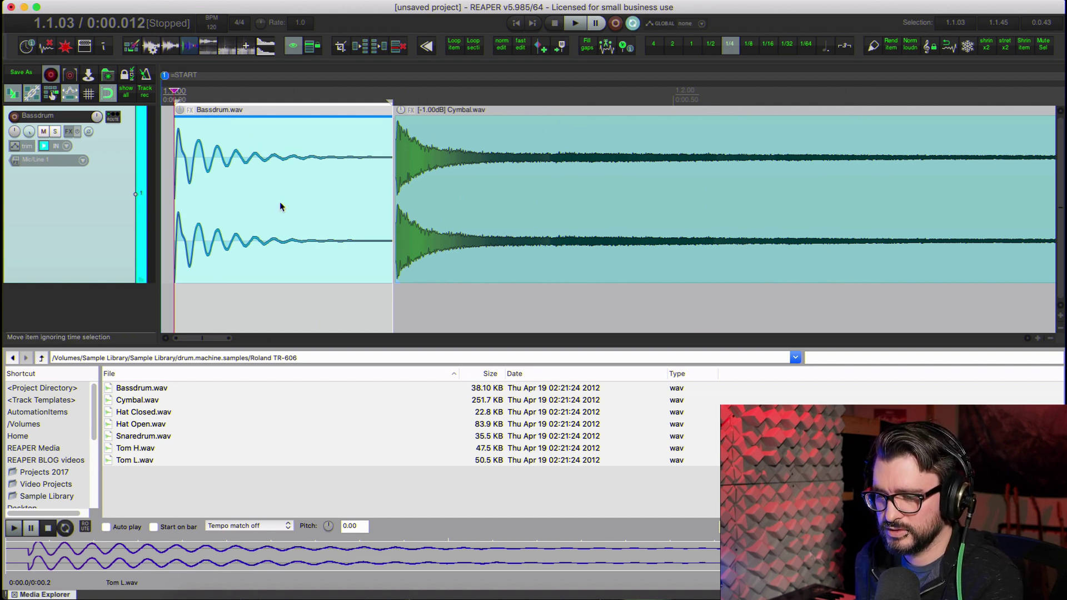
pyautogui.press('space')
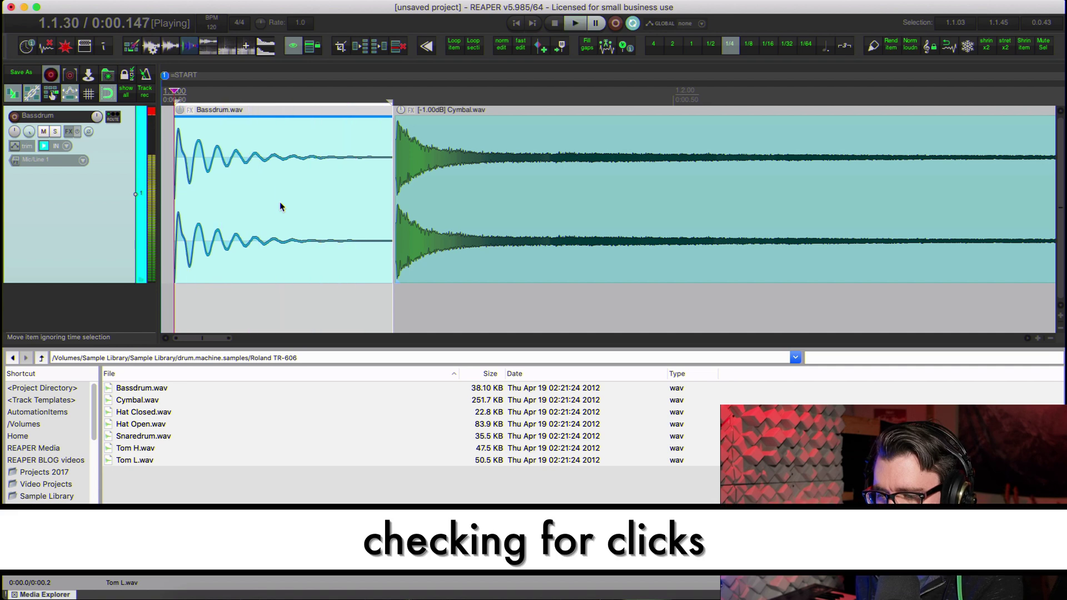
pyautogui.press('space')
pyautogui.click(492, 212)
pyautogui.press('space')
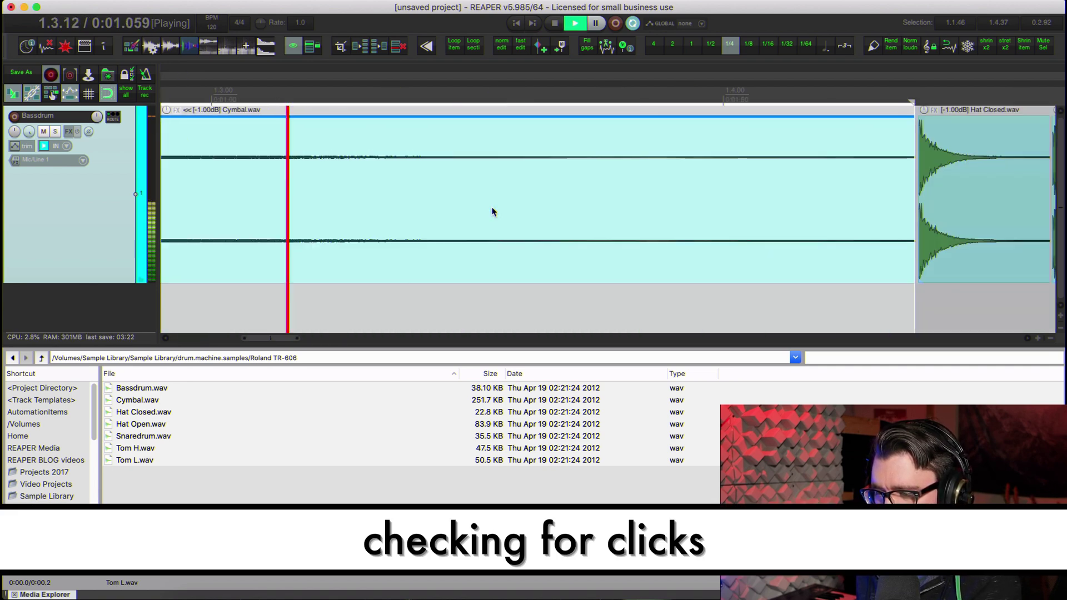
pyautogui.press('space')
pyautogui.click(966, 211)
pyautogui.click(966, 211)
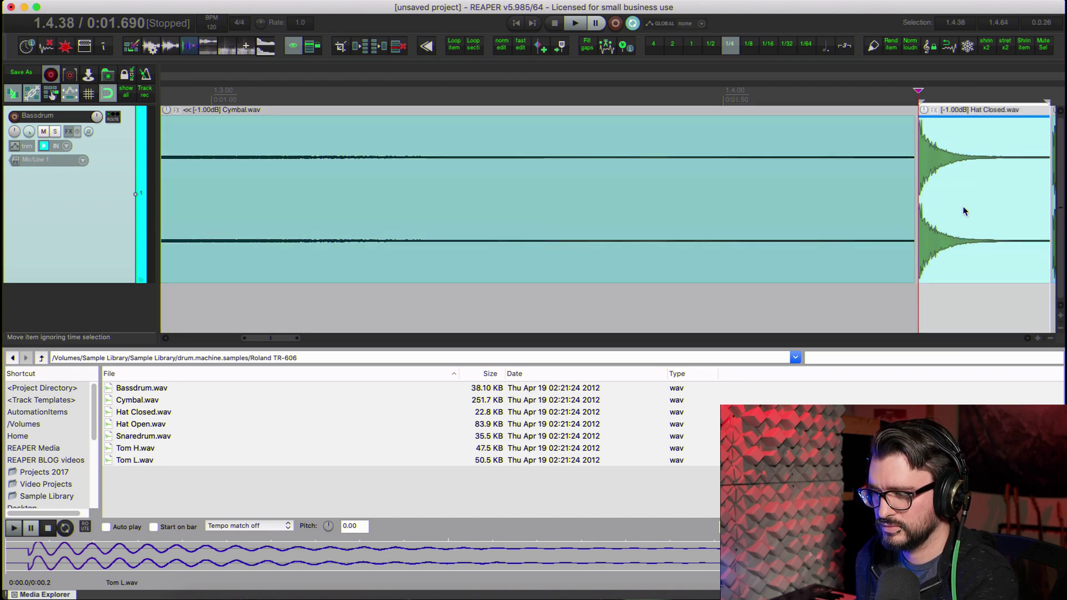
pyautogui.press('space')
pyautogui.press('space')
pyautogui.press('Return')
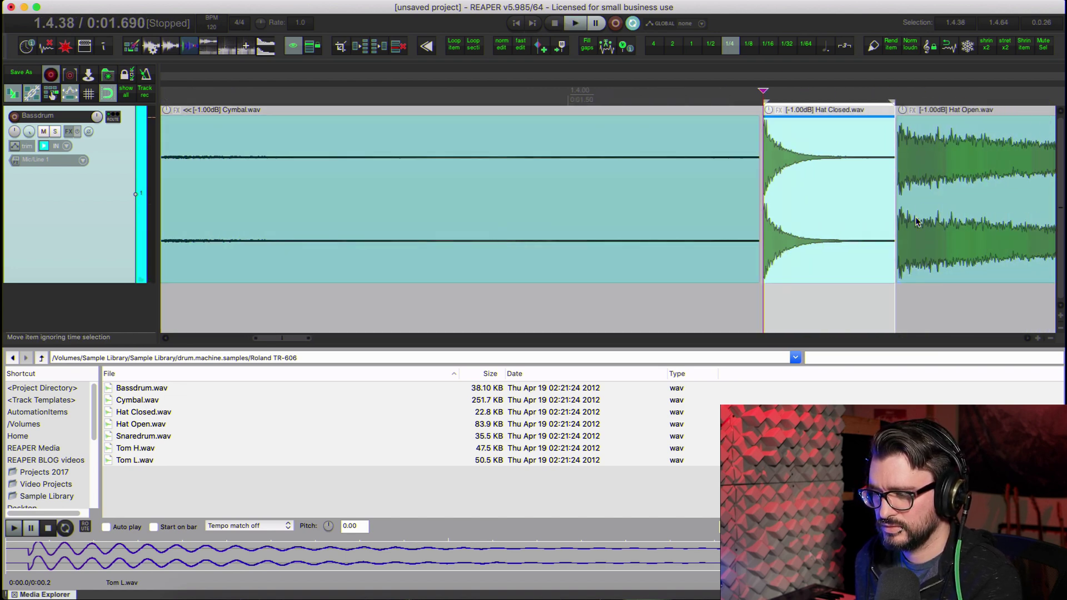
pyautogui.press('space')
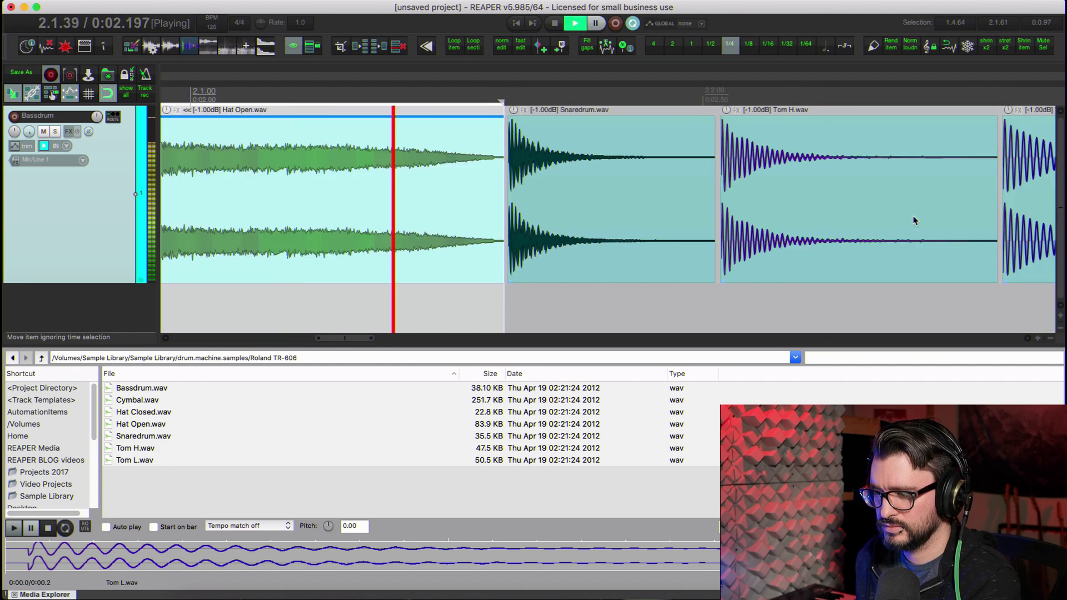
pyautogui.press('space')
pyautogui.click(865, 198)
pyautogui.press('space')
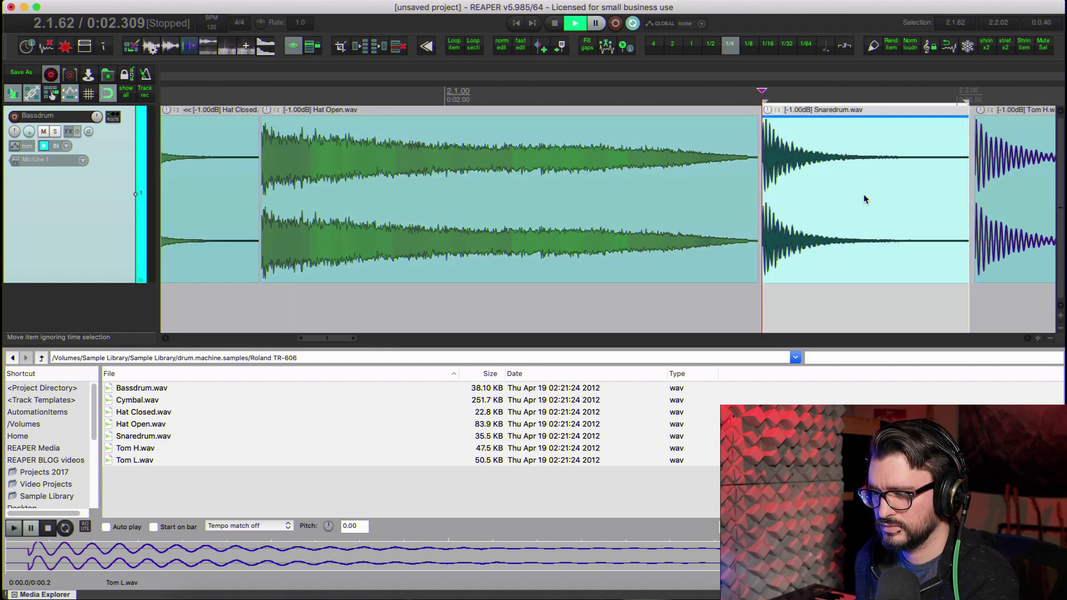
pyautogui.press('space')
pyautogui.click(1013, 186)
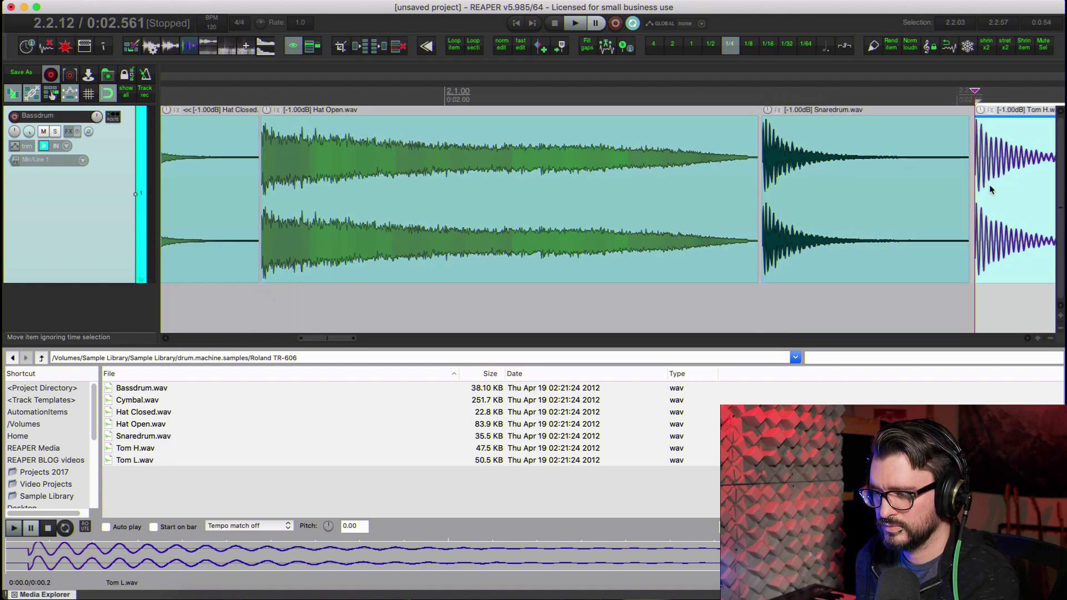
pyautogui.press('space')
pyautogui.press('Return')
pyautogui.press('space')
pyautogui.click(730, 185)
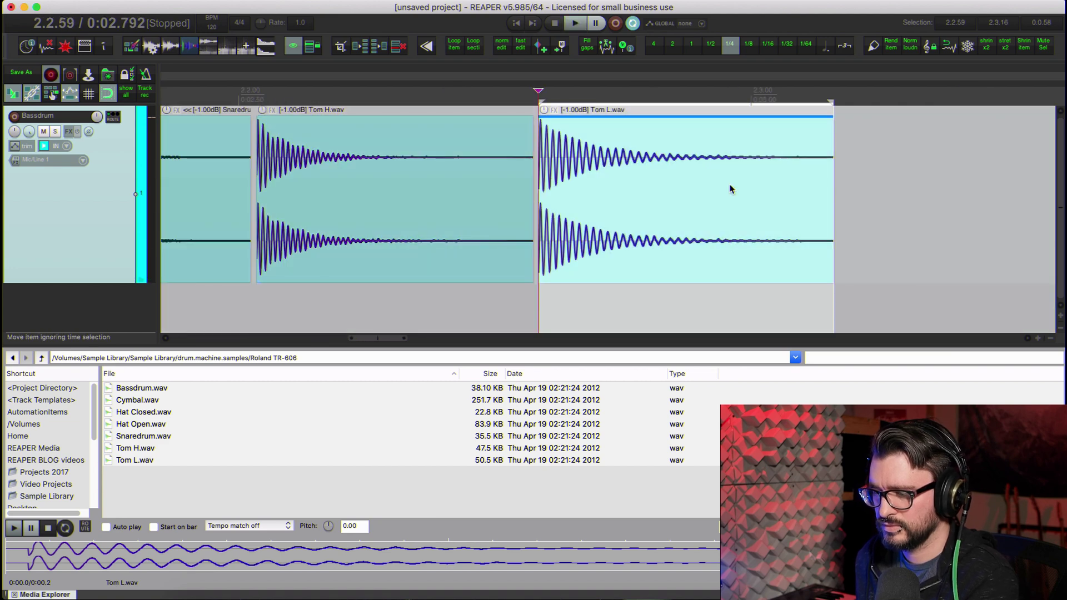
pyautogui.press('space')
pyautogui.press('space')
pyautogui.scroll(-5, 500, 189)
pyautogui.click(307, 196)
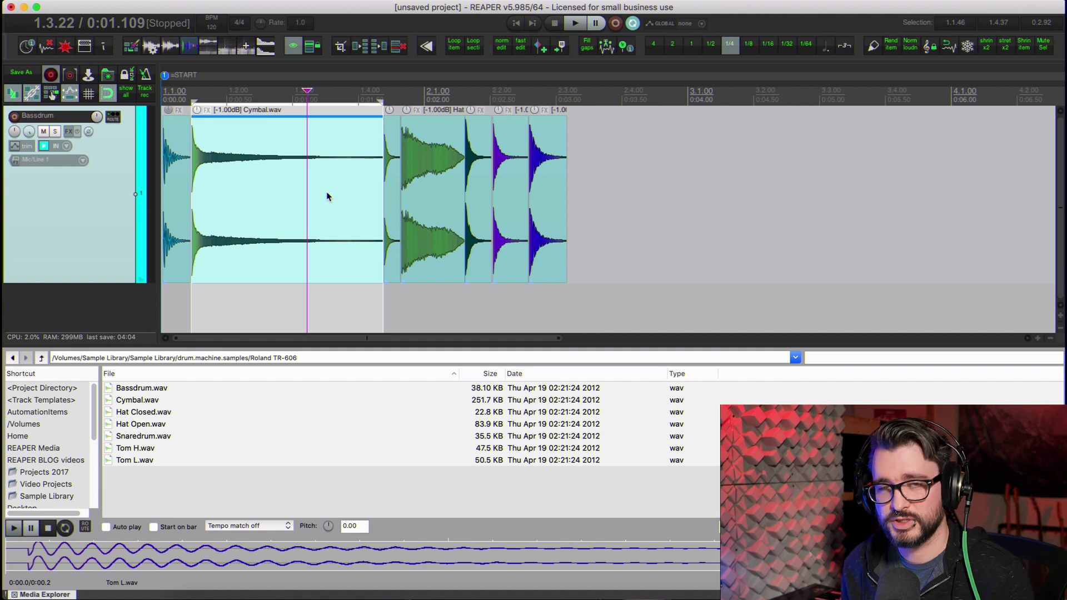
pyautogui.click(302, 174)
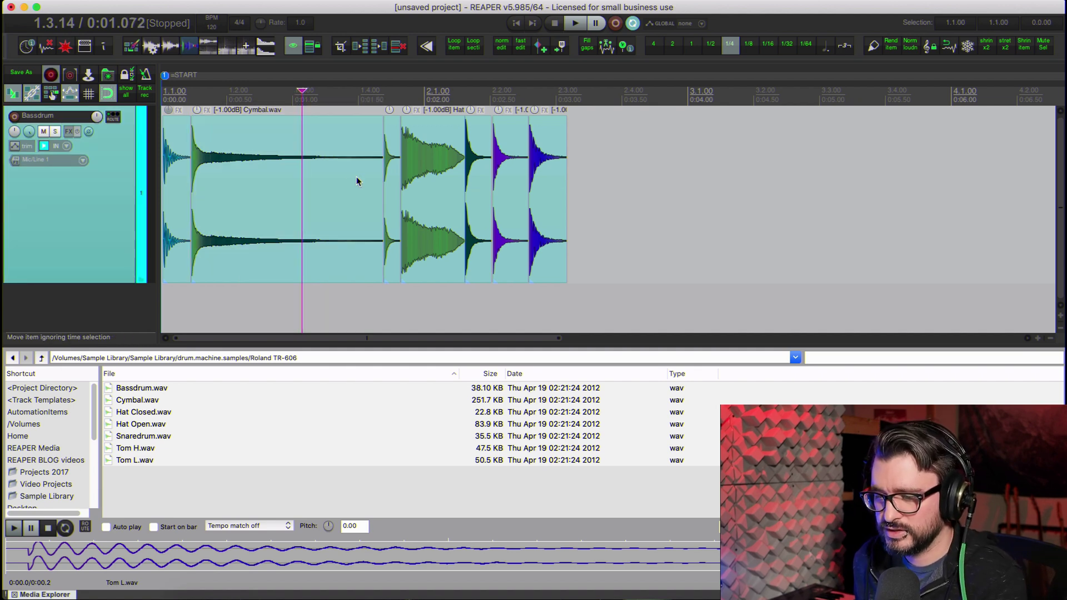
pyautogui.scroll(-2, 362, 178)
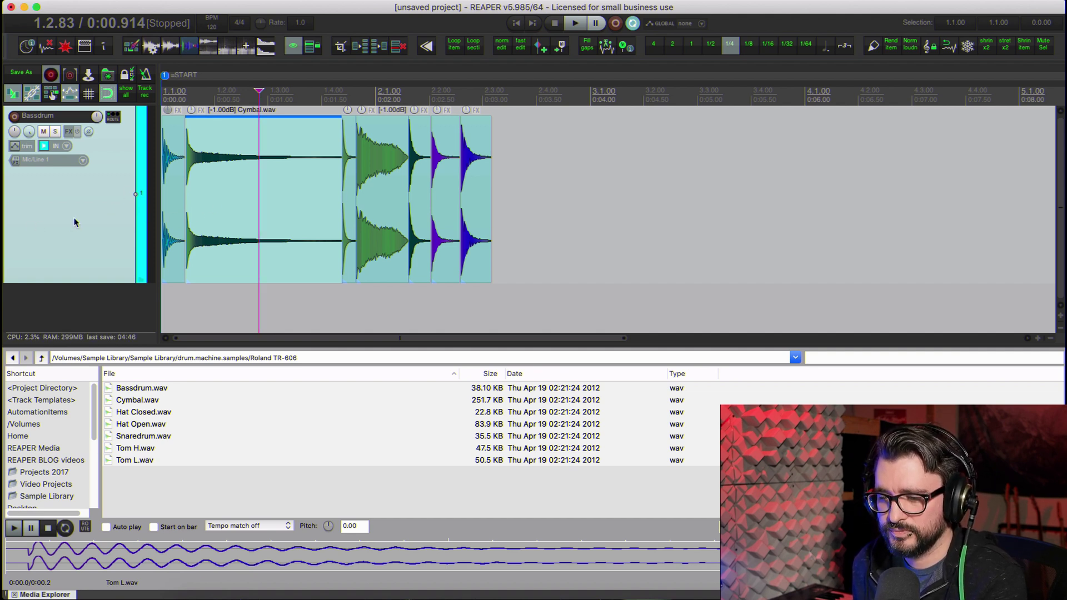
# Step: Add all seven Bassdrum-track items to the Batch File/Item Converter with file name $source-edited
pyautogui.doubleClick(109, 160)
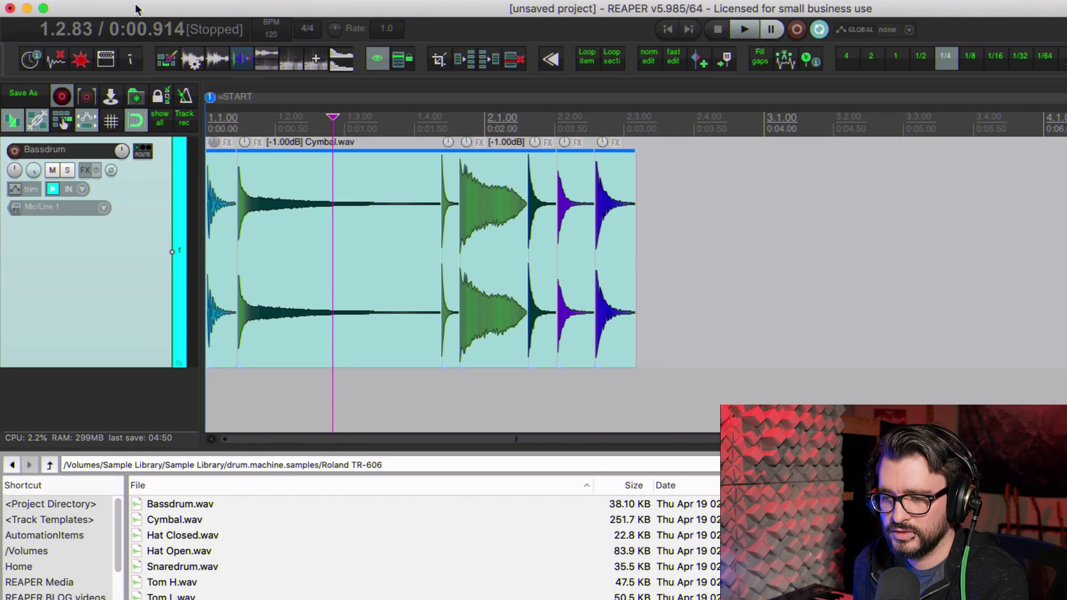
pyautogui.click(83, 0)
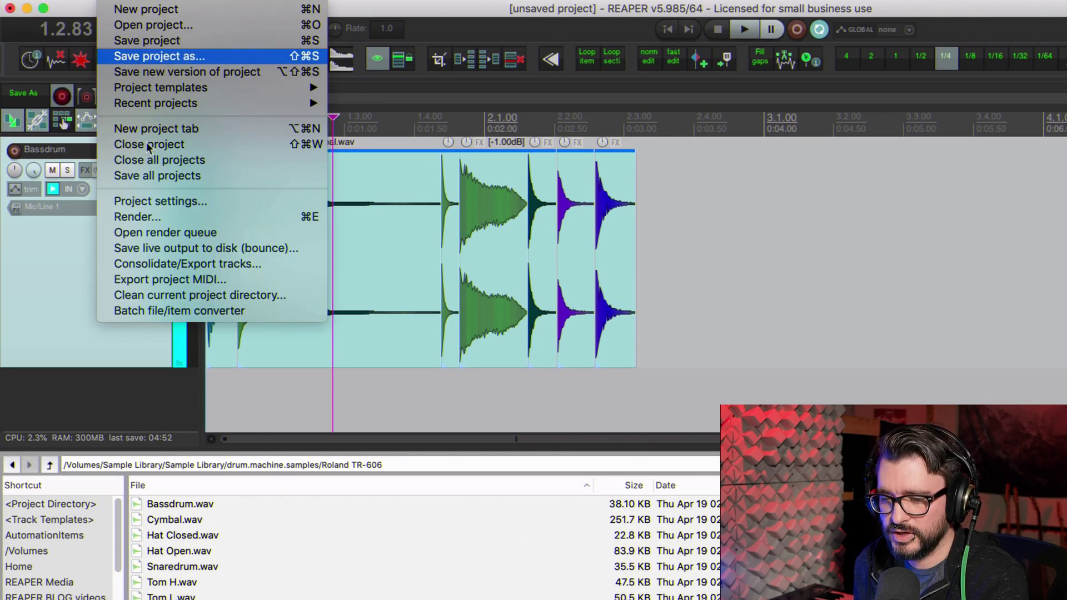
pyautogui.click(184, 312)
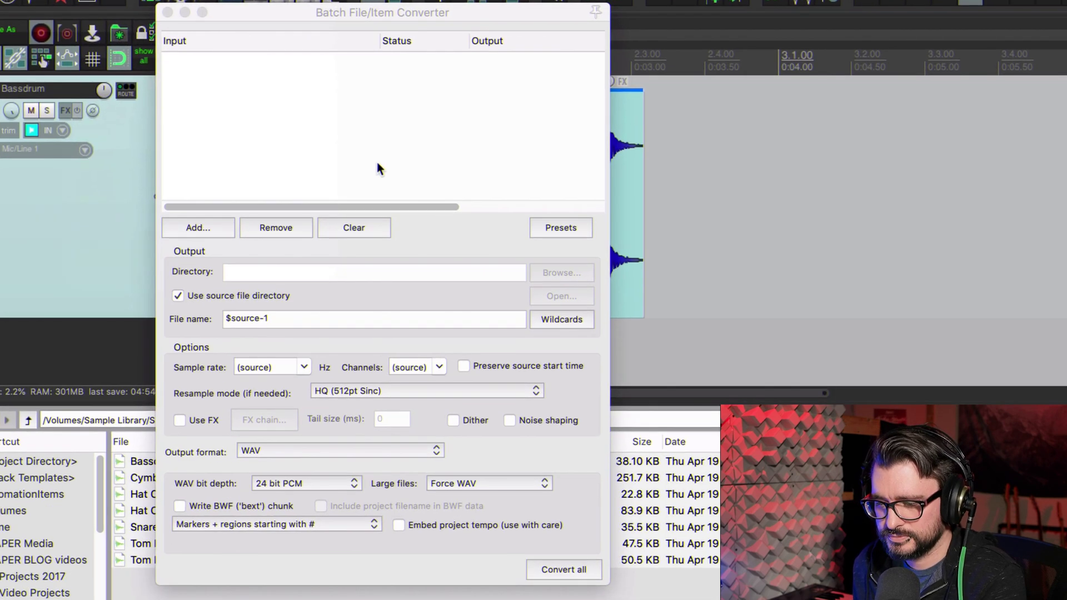
pyautogui.click(198, 230)
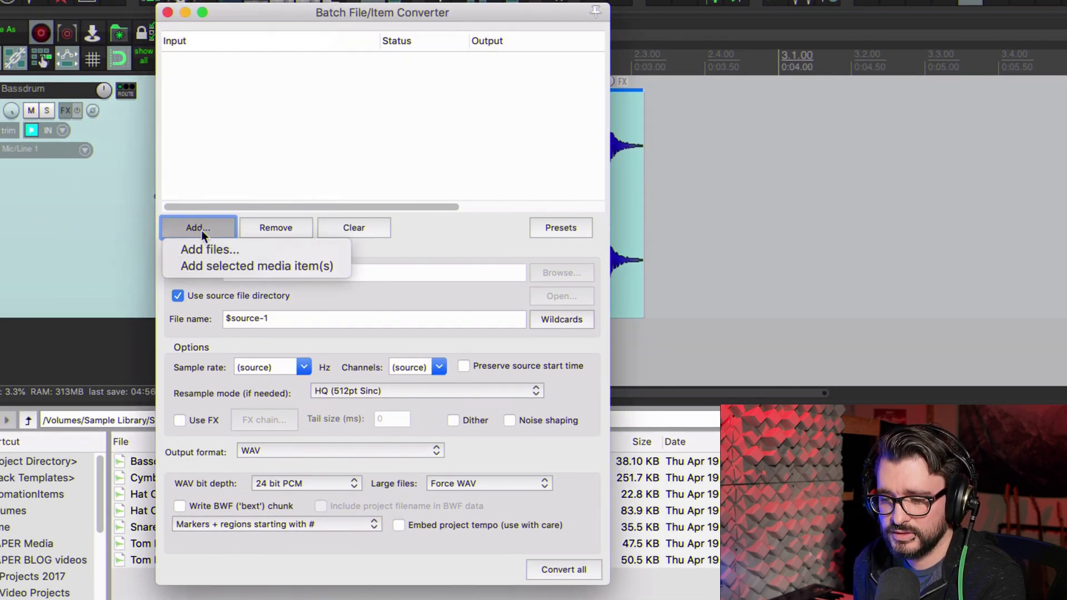
pyautogui.click(246, 270)
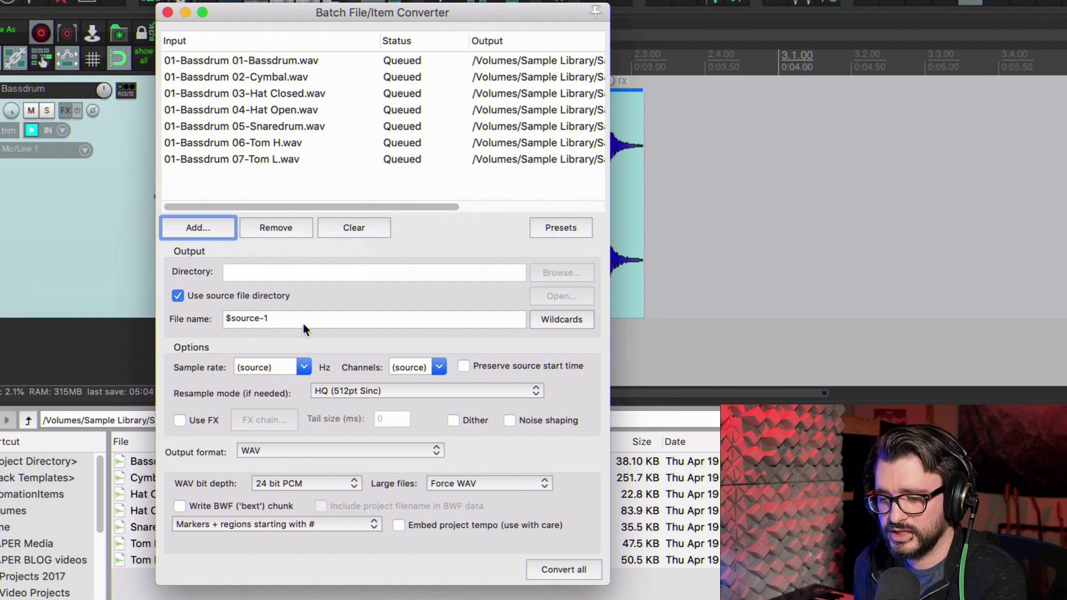
pyautogui.click(259, 325)
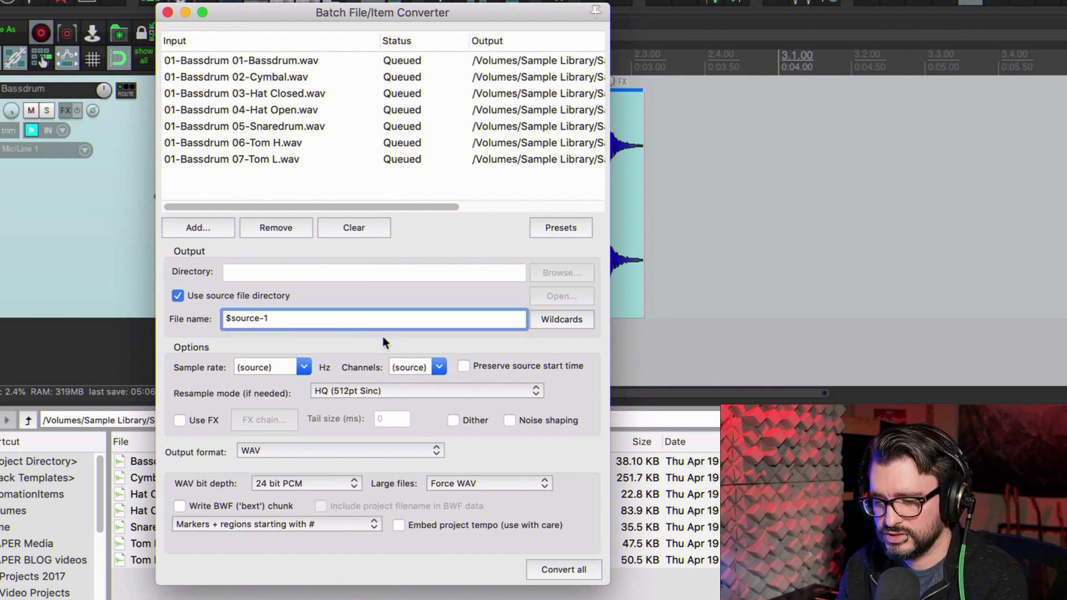
pyautogui.press('BackSpace')
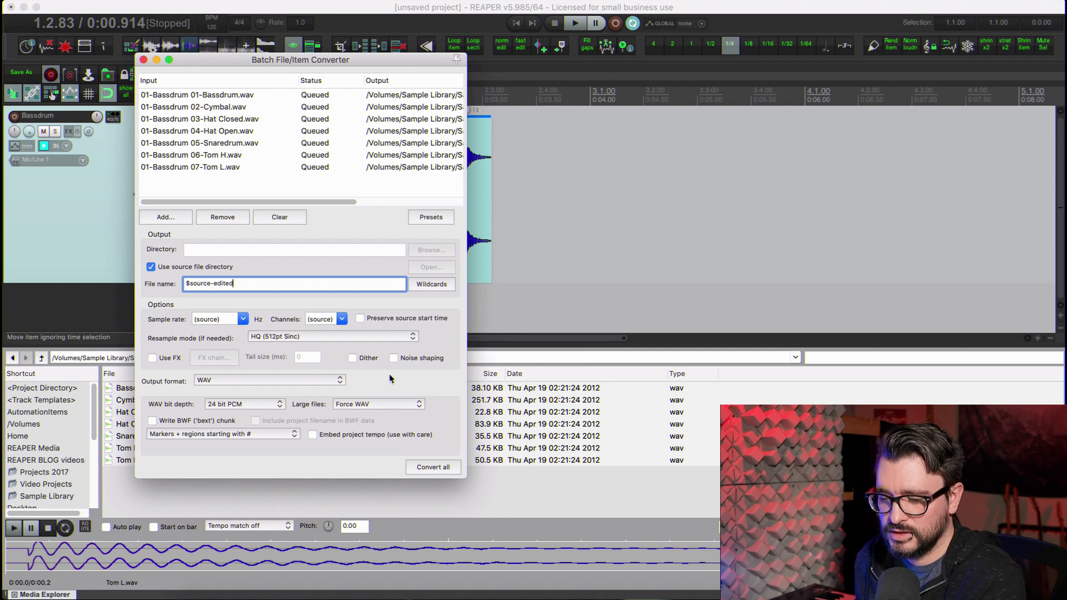
# Step: Convert all seven queued samples and close the Downloads Finder window
pyautogui.click(439, 468)
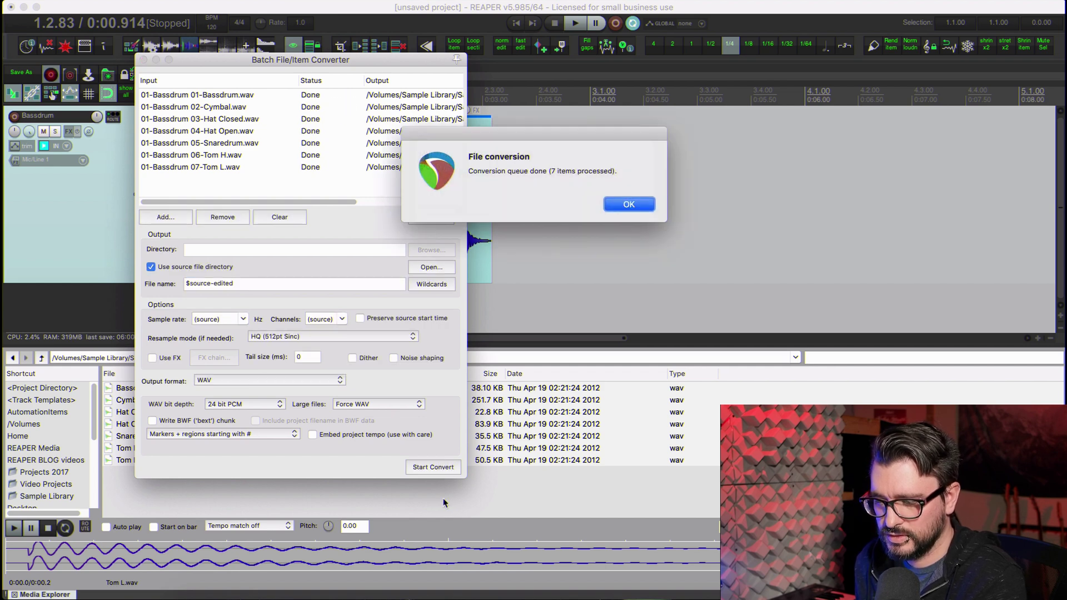
pyautogui.click(629, 204)
pyautogui.click(206, 598)
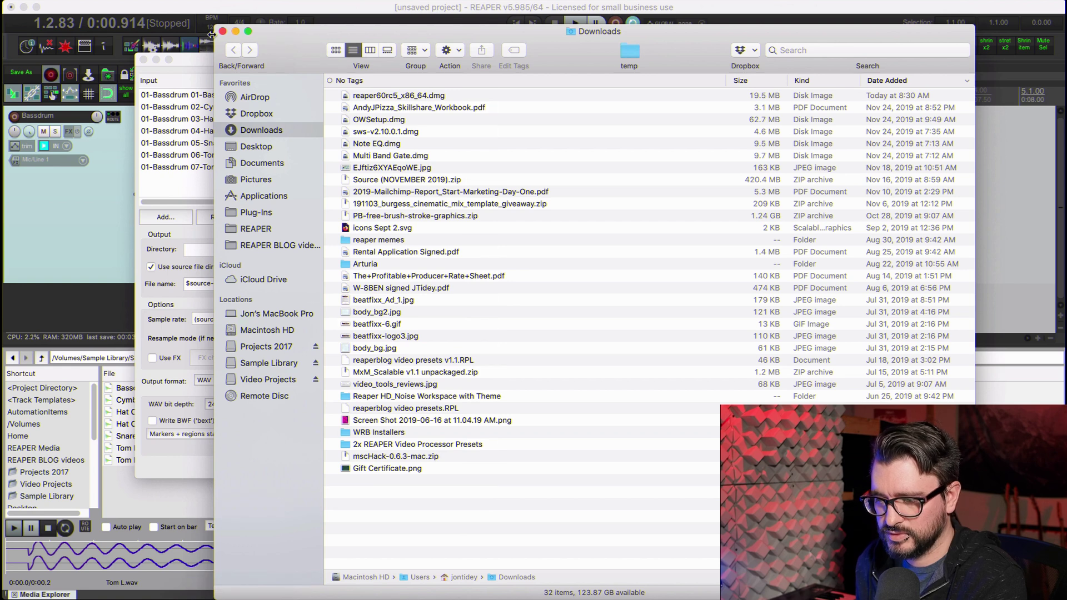
pyautogui.click(221, 31)
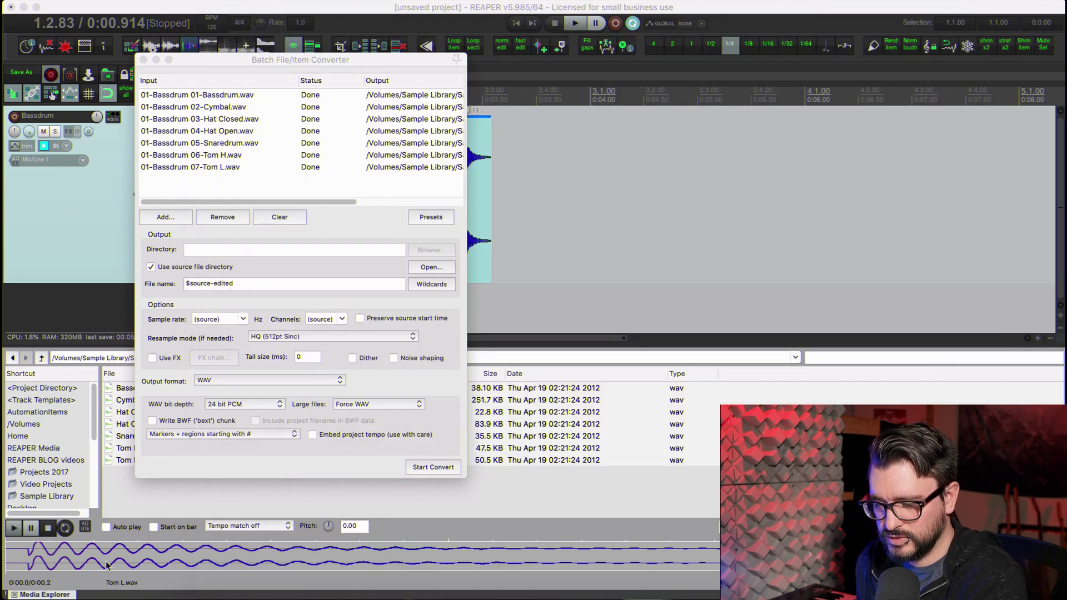
# Step: Reveal Tom L.wav's Roland TR-606 folder in Finder from the Media Explorer
pyautogui.rightClick(528, 461)
pyautogui.click(553, 555)
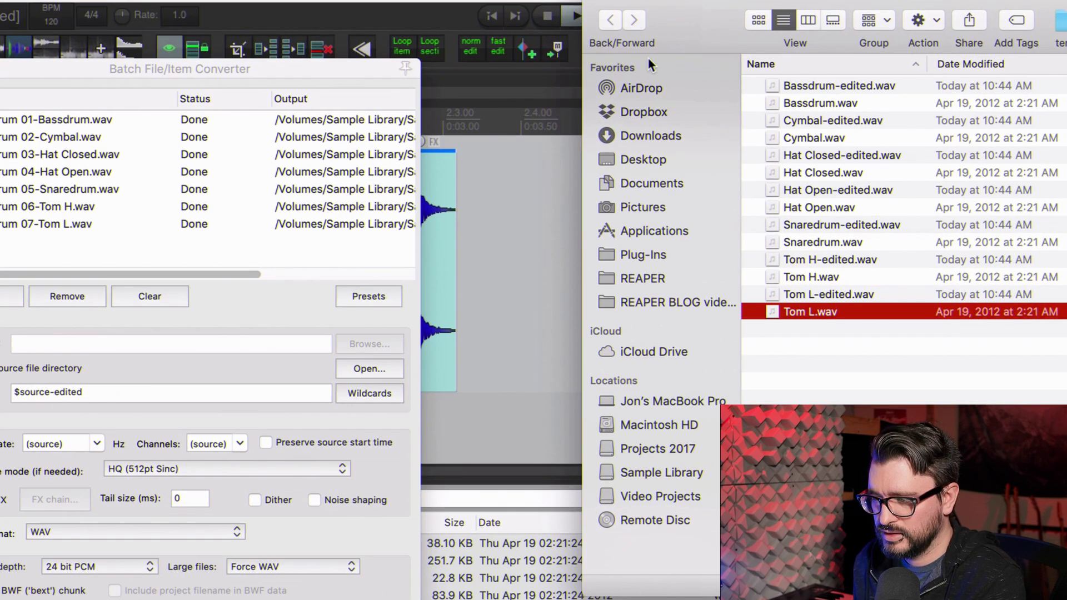
pyautogui.moveTo(680, 18); pyautogui.dragTo(377, 82)
# Step: Sort by date modified, trash the seven original WAVs and select the seven -edited files
pyautogui.moveTo(292, 102); pyautogui.dragTo(291, 22)
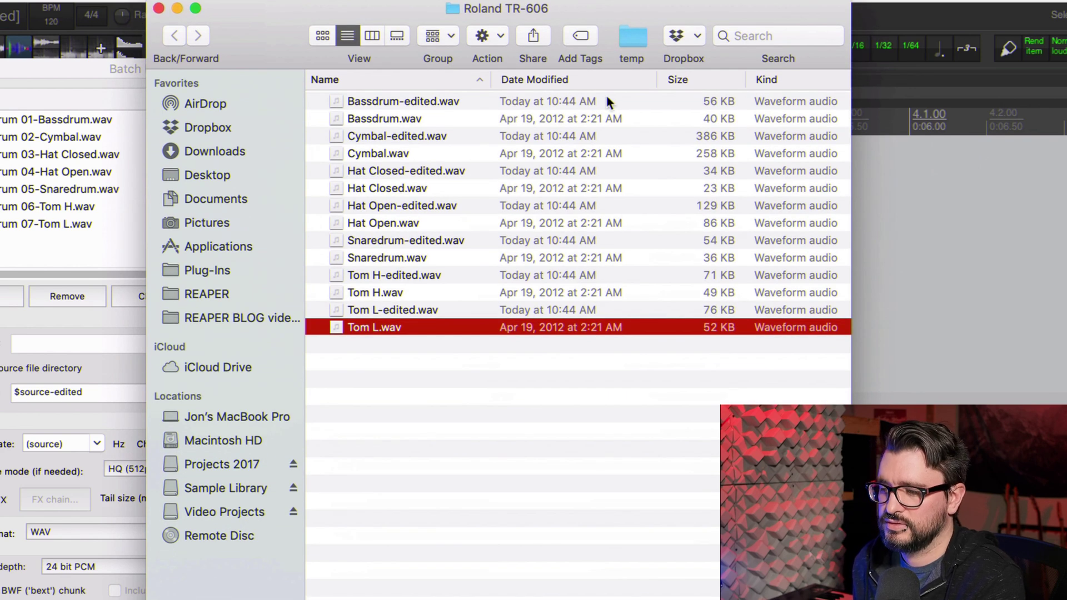
pyautogui.click(530, 81)
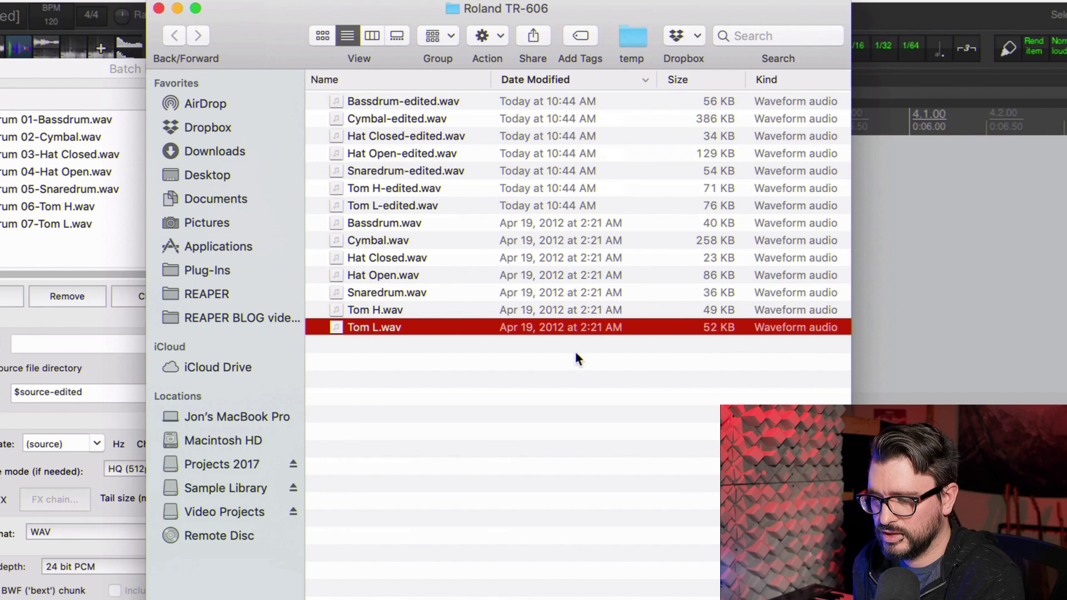
pyautogui.click(439, 224)
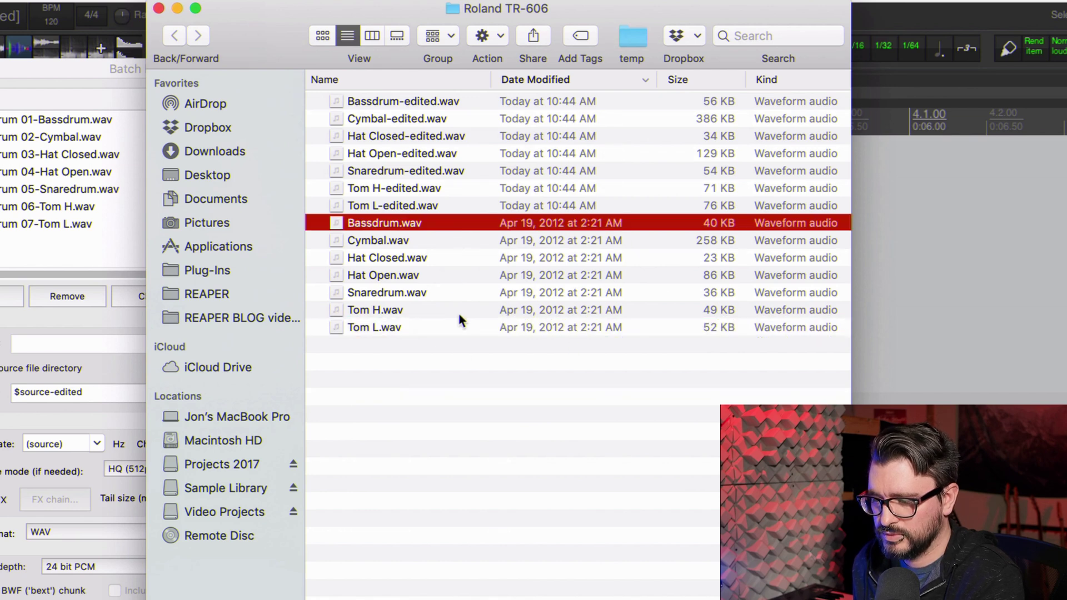
pyautogui.keyDown('shift'); pyautogui.click(411, 331); pyautogui.keyUp('shift')
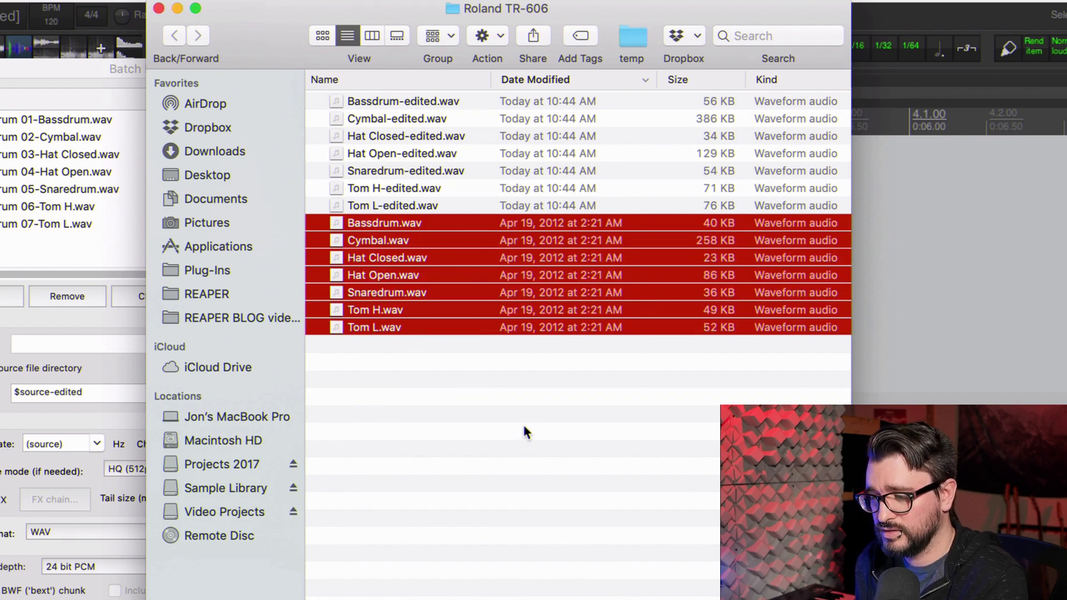
pyautogui.press('super+BackSpace')
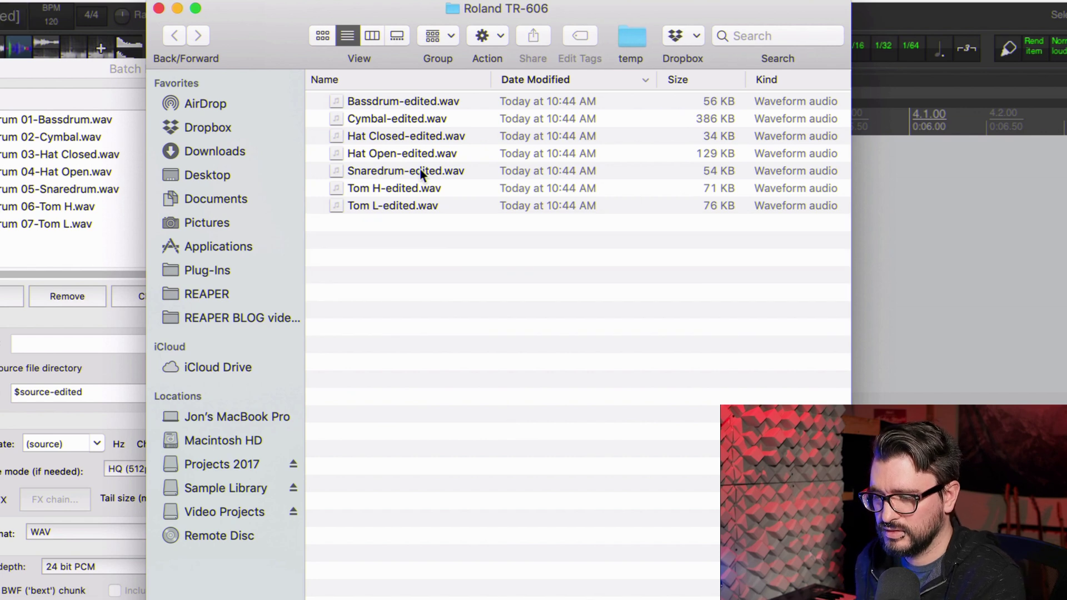
pyautogui.click(425, 179)
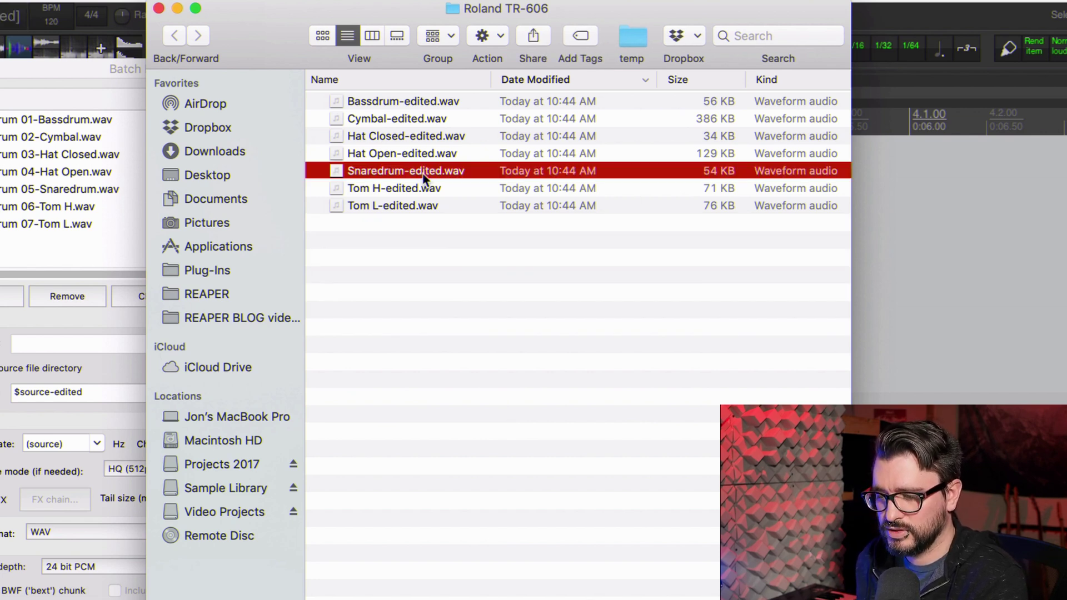
pyautogui.press('super+a')
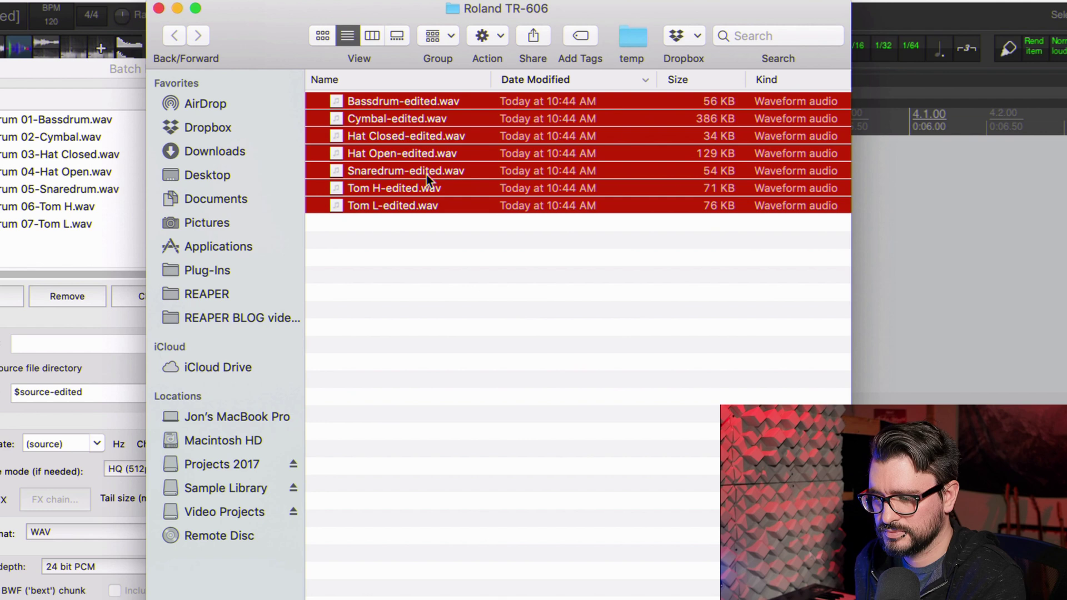
# Step: Batch-rename the seven files, replacing '-edited' with nothing
pyautogui.rightClick(425, 174)
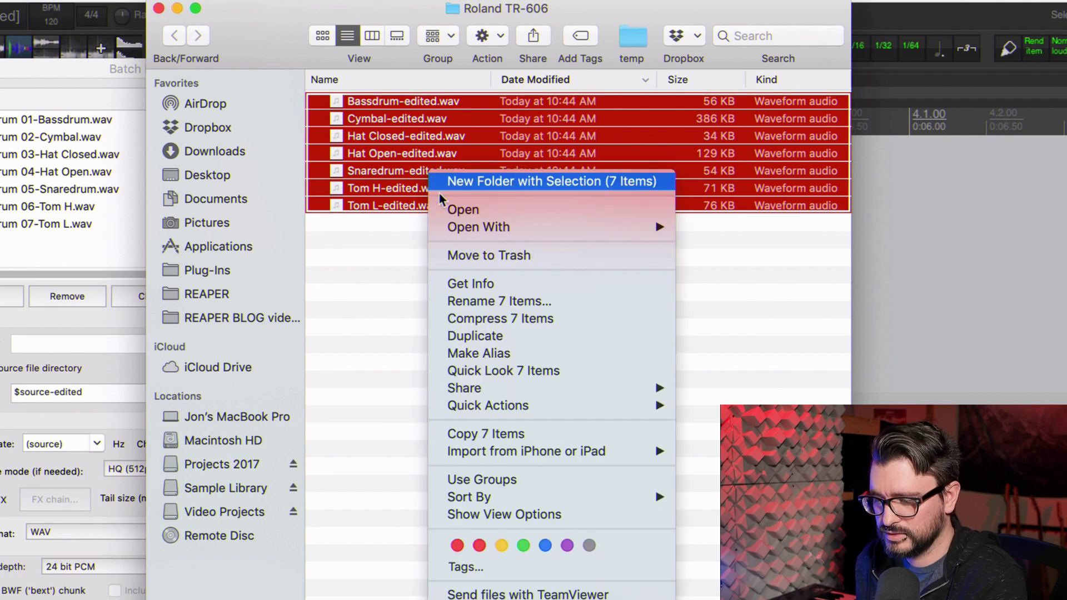
pyautogui.click(481, 309)
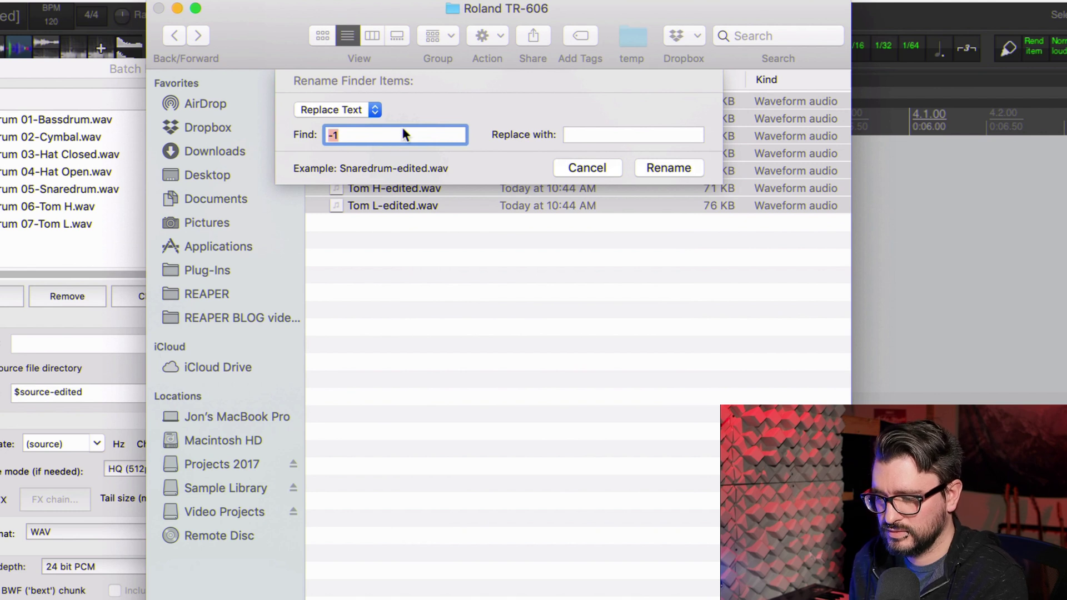
pyautogui.write('-')
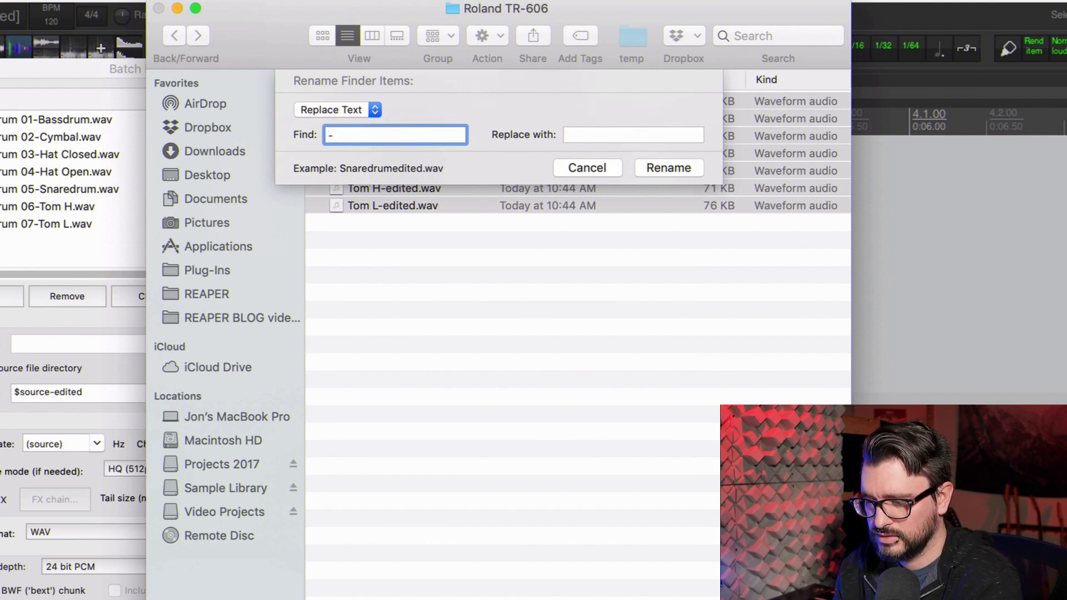
pyautogui.write('edited')
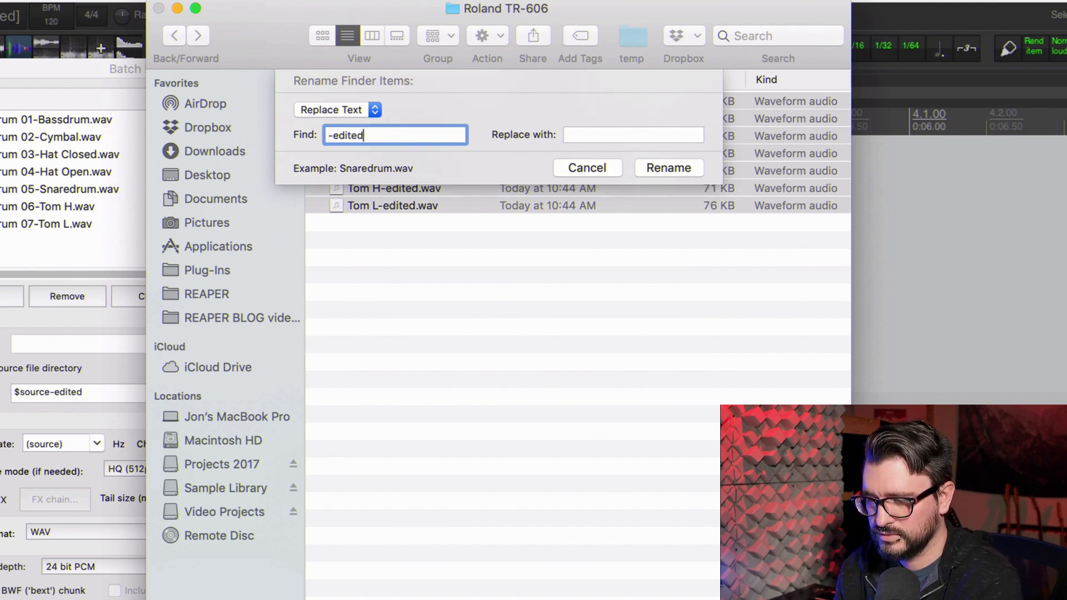
pyautogui.press('Tab')
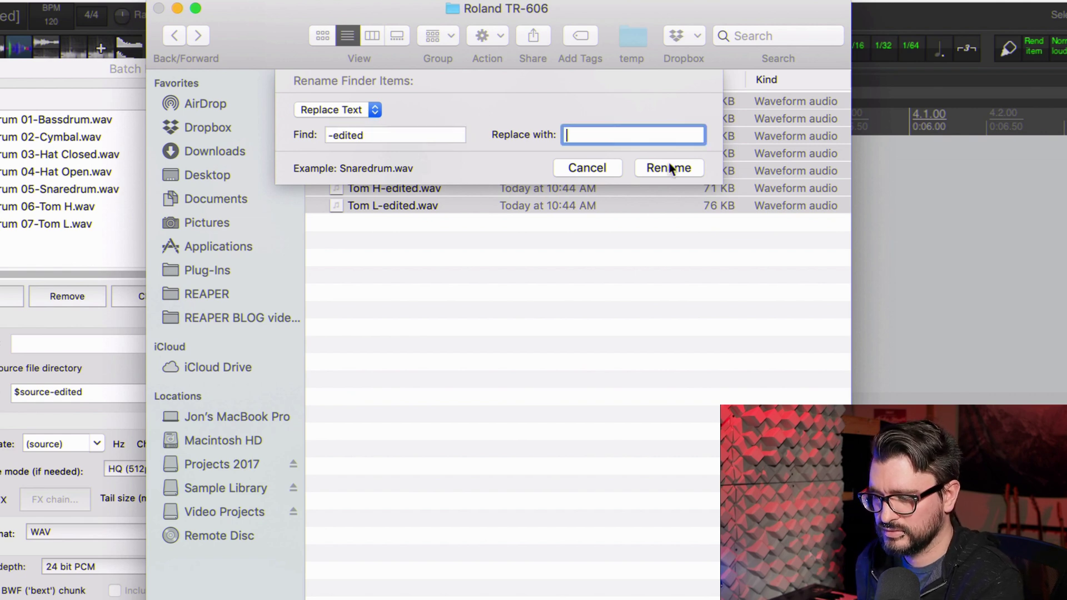
pyautogui.click(669, 168)
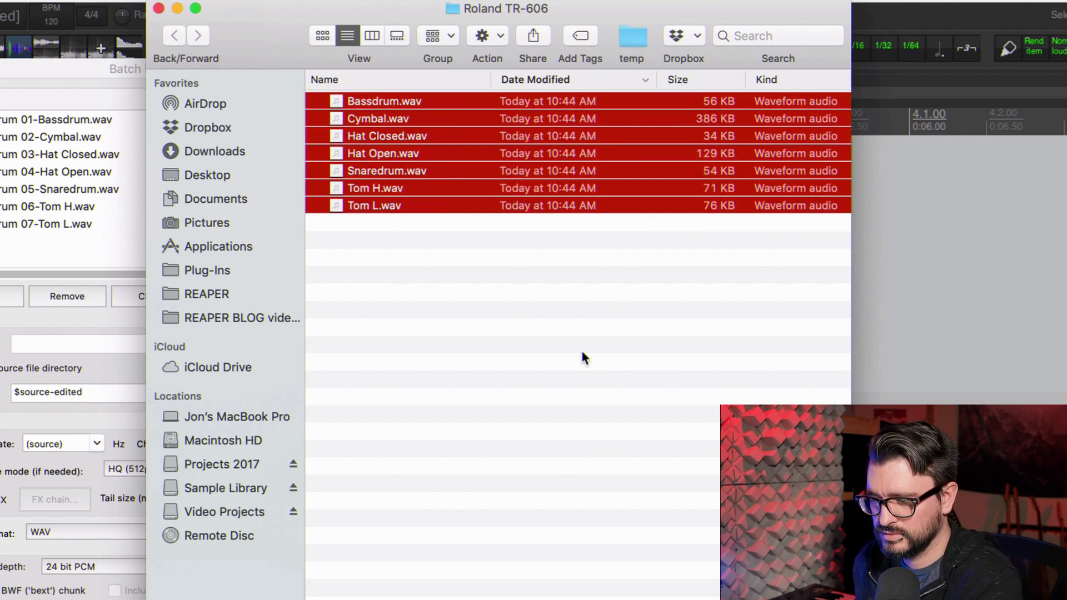
pyautogui.rightClick(411, 210)
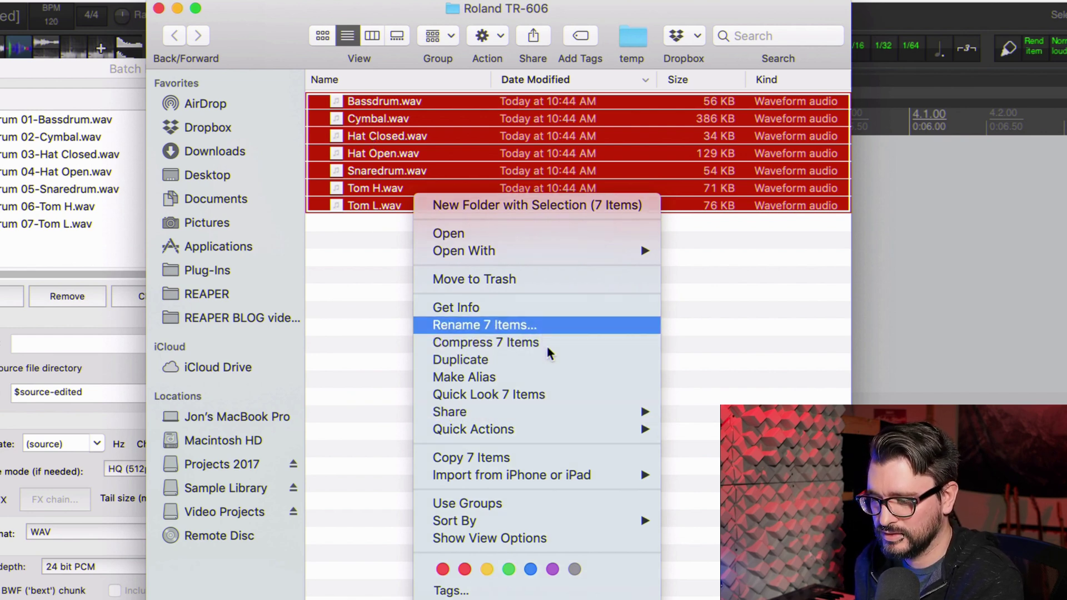
# Step: Batch-rename the seven files in Add Text mode, adding 'TR-606 ' before each name
pyautogui.click(547, 327)
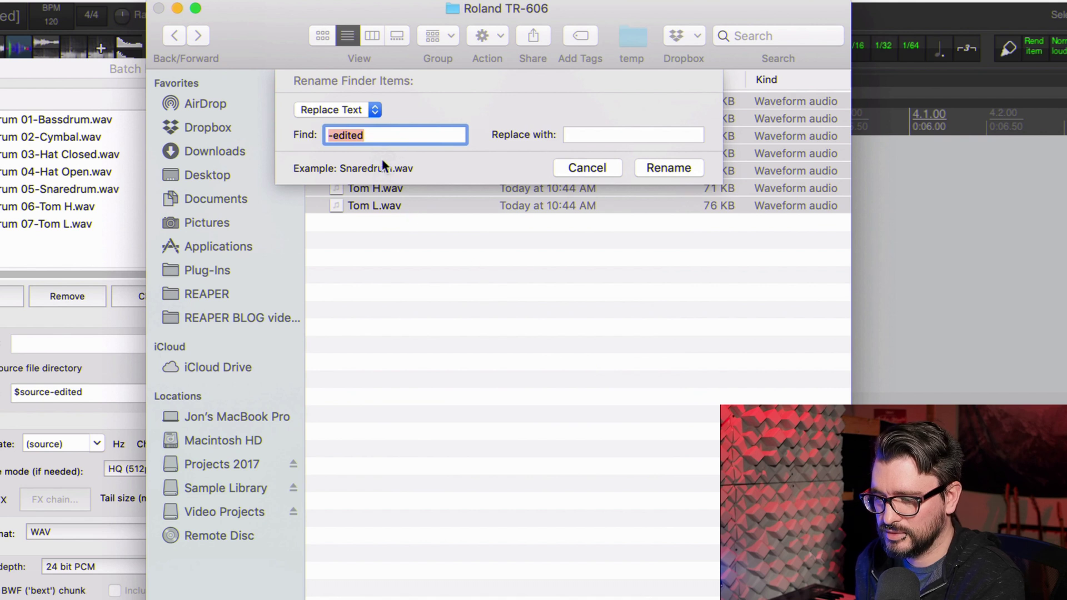
pyautogui.click(341, 112)
pyautogui.click(344, 123)
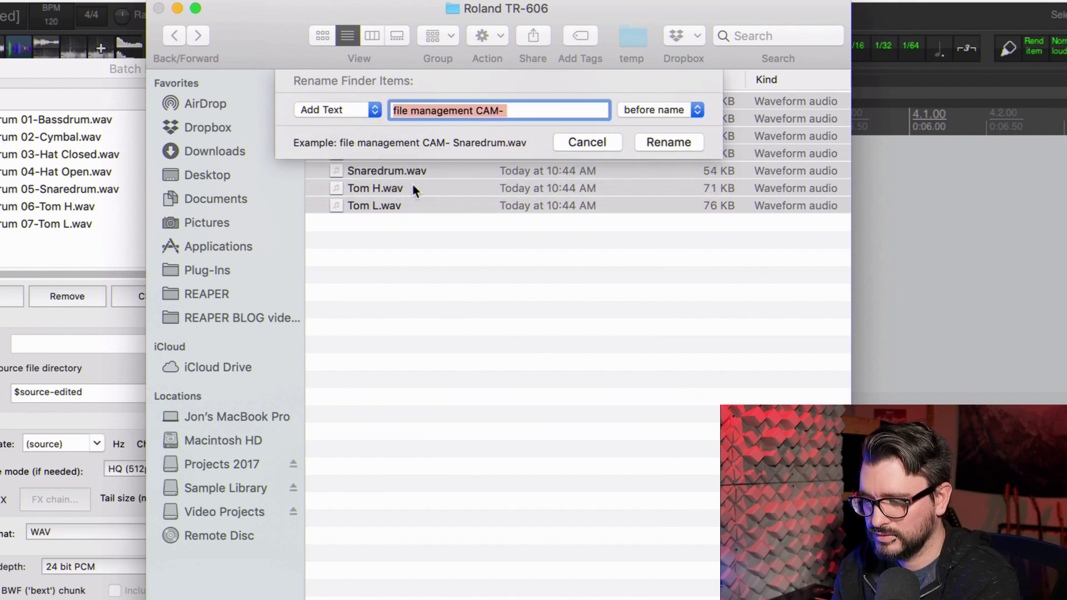
pyautogui.write('TR-606')
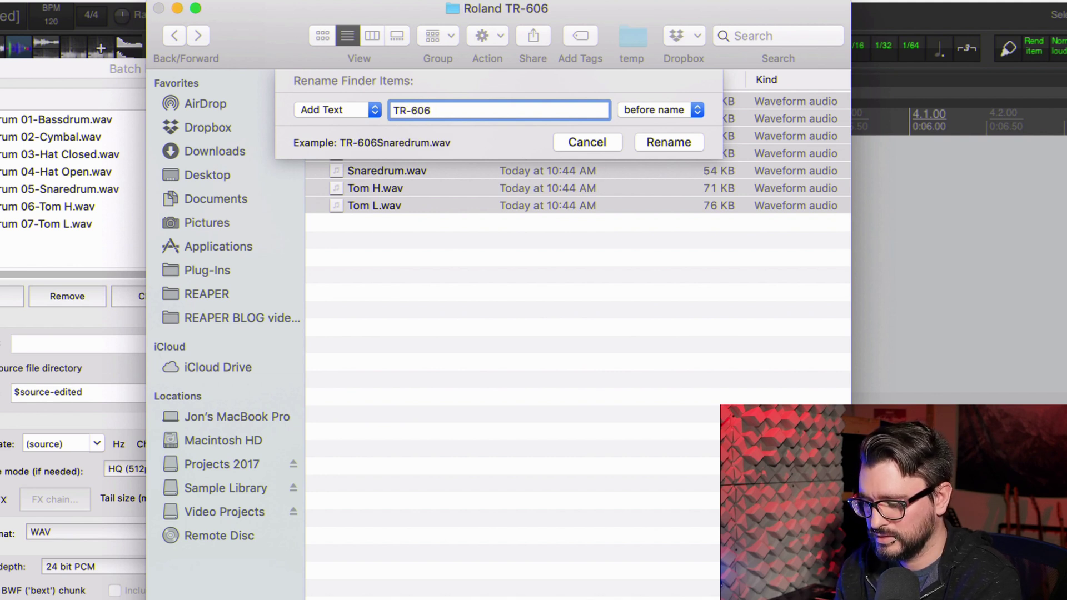
pyautogui.write('_')
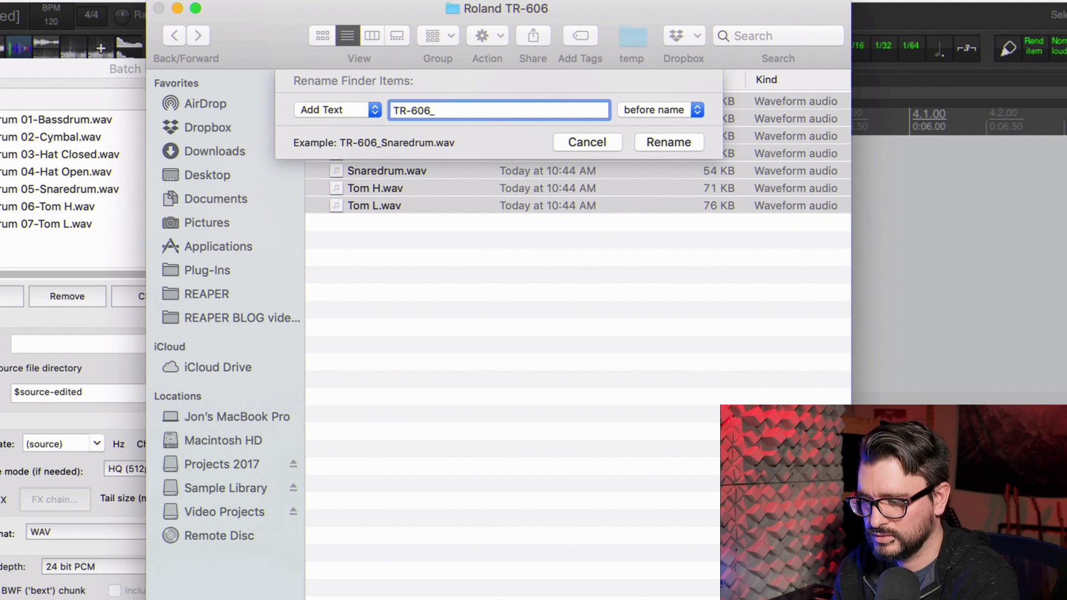
pyautogui.press('BackSpace')
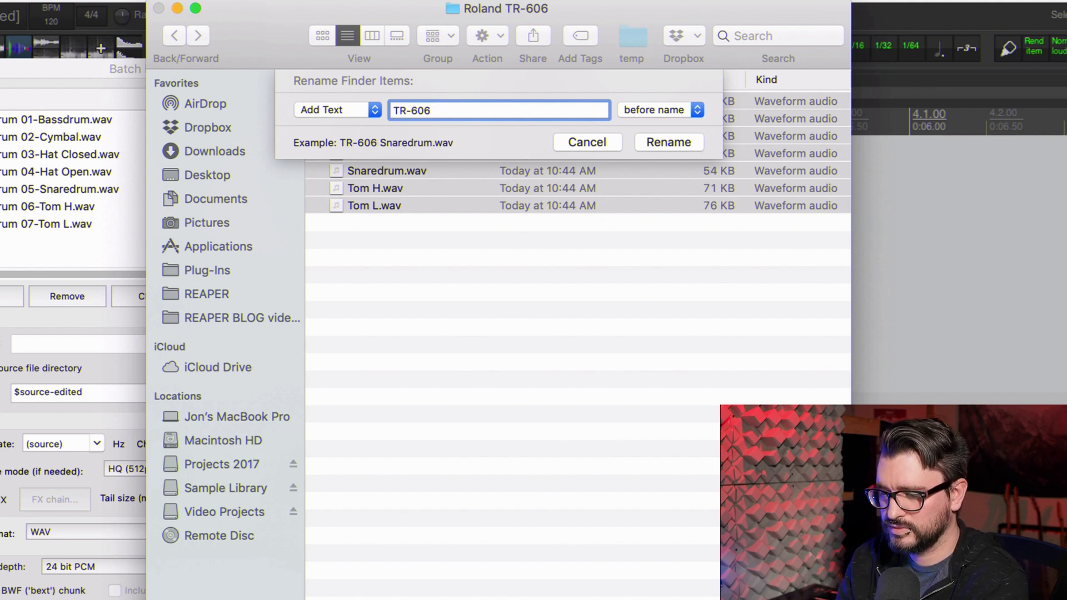
pyautogui.click(664, 142)
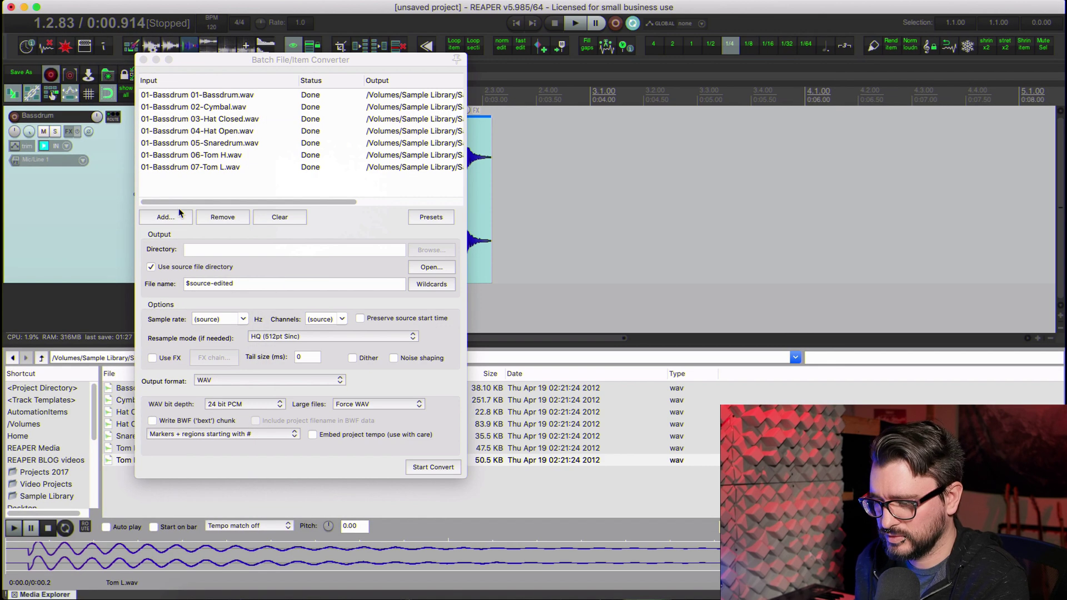
# Step: Delete the old Bassdrum track and close the Batch File/Item Converter
pyautogui.press('Delete')
pyautogui.press('Return')
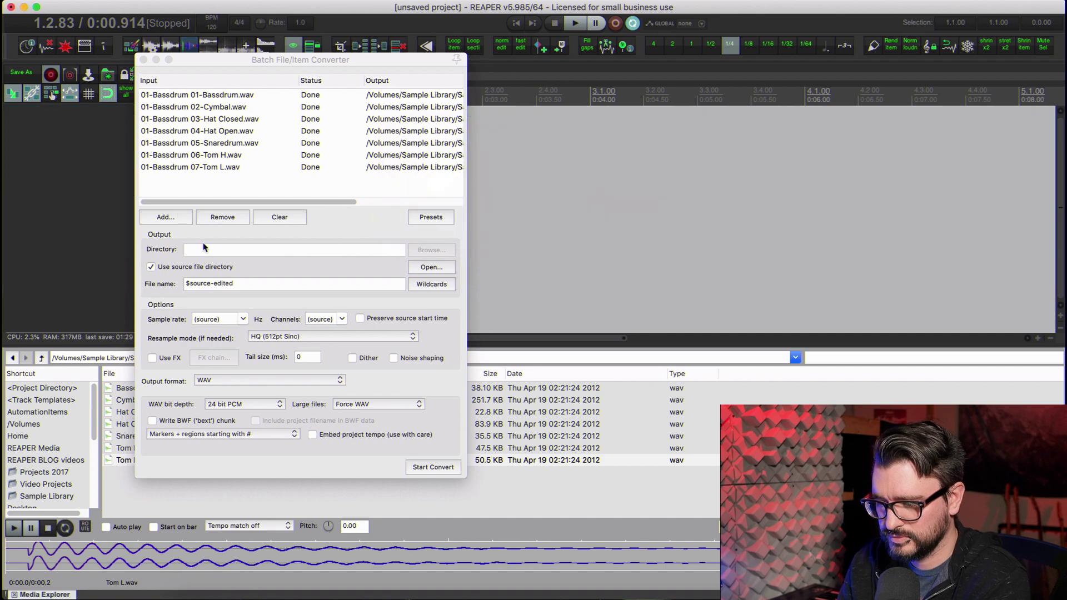
pyautogui.click(143, 60)
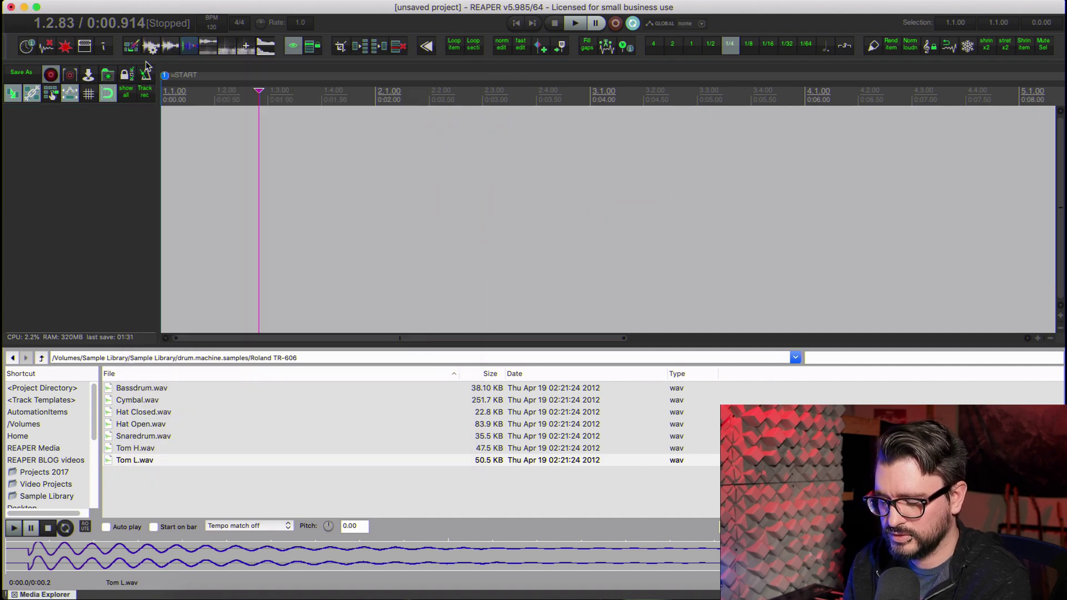
# Step: Drag all seven renamed TR-606 files from Finder onto a single track in sequence
pyautogui.press('super+Tab')
pyautogui.click(444, 82)
pyautogui.press('super+a')
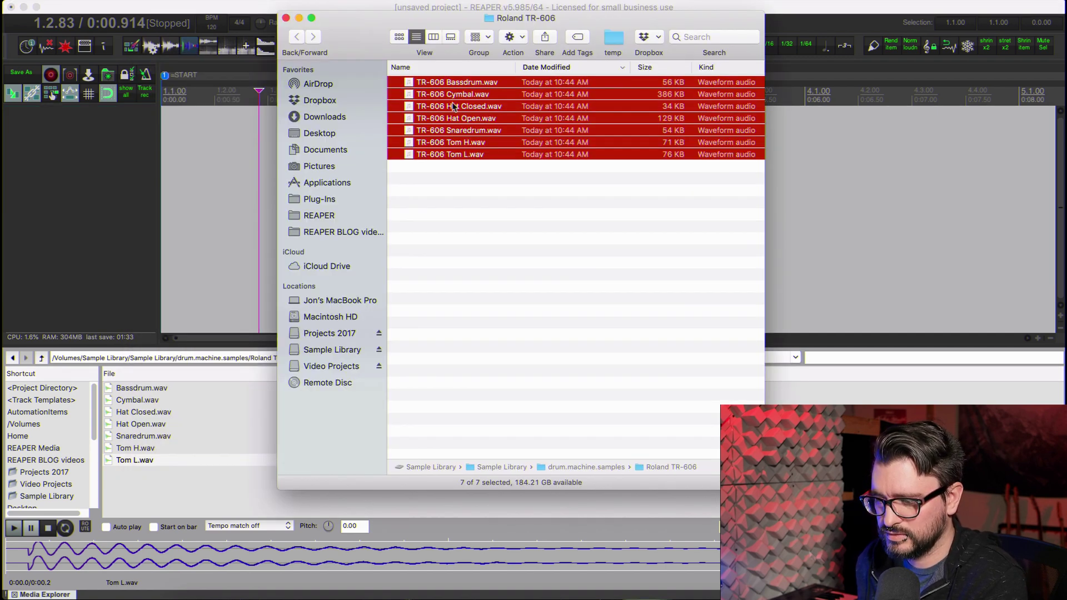
pyautogui.moveTo(451, 103); pyautogui.dragTo(95, 174)
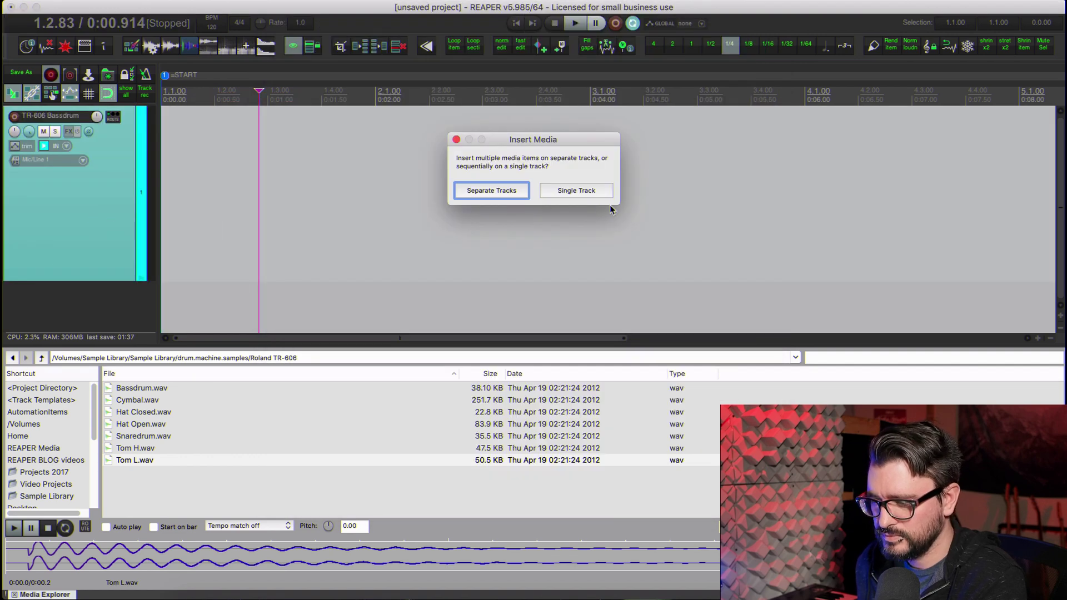
pyautogui.click(576, 190)
pyautogui.click(253, 201)
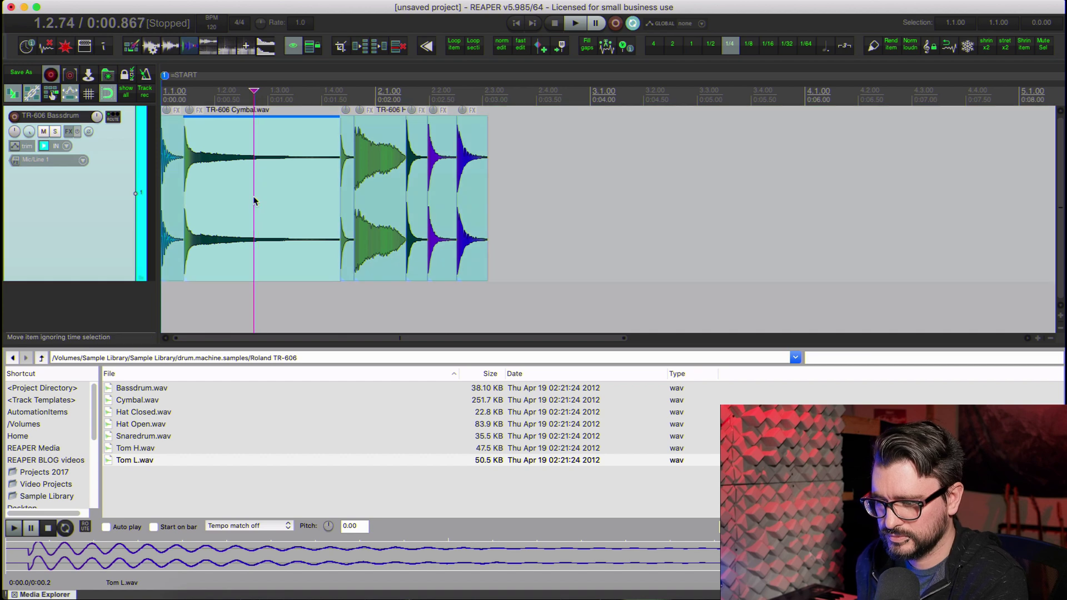
pyautogui.press('Home')
pyautogui.scroll(15, 256, 201)
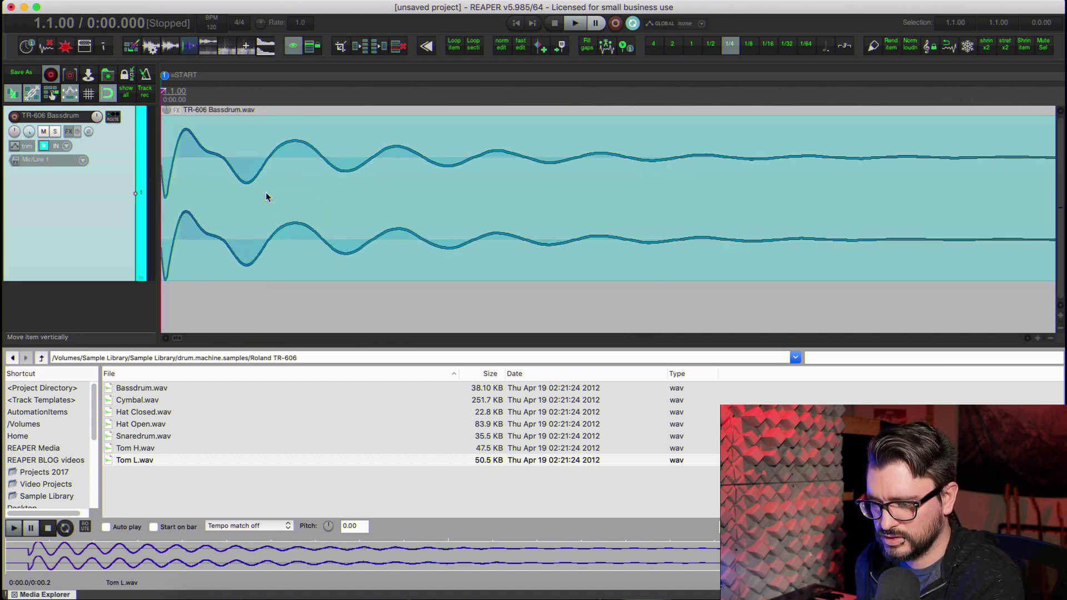
pyautogui.press('Tab')
pyautogui.press('Tab')
pyautogui.press('Tab')
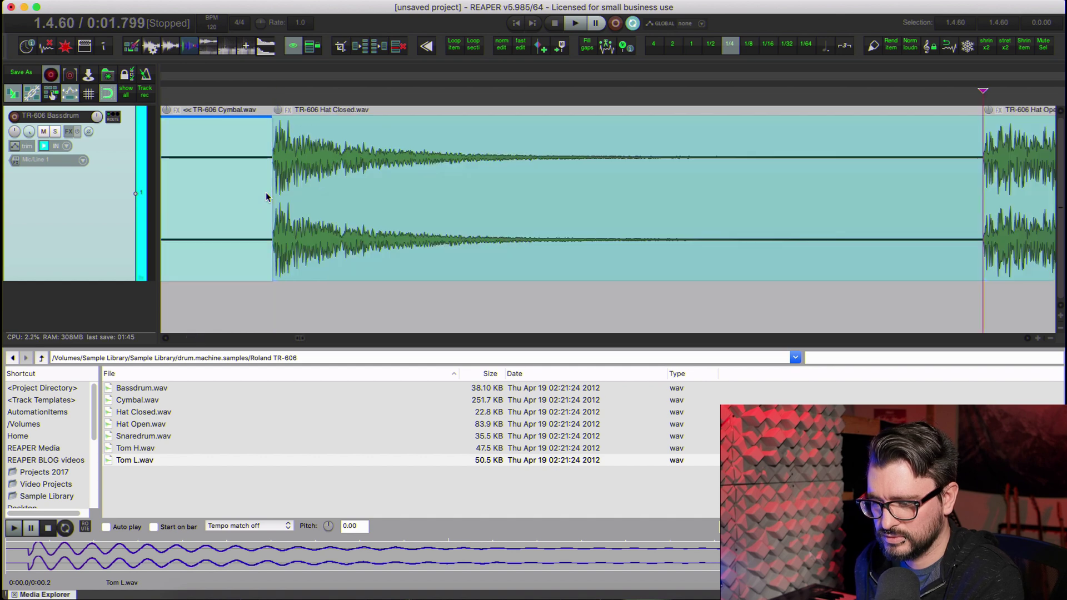
pyautogui.press('Tab')
pyautogui.press('Tab')
pyautogui.press('Tab')
pyautogui.press('Tab')
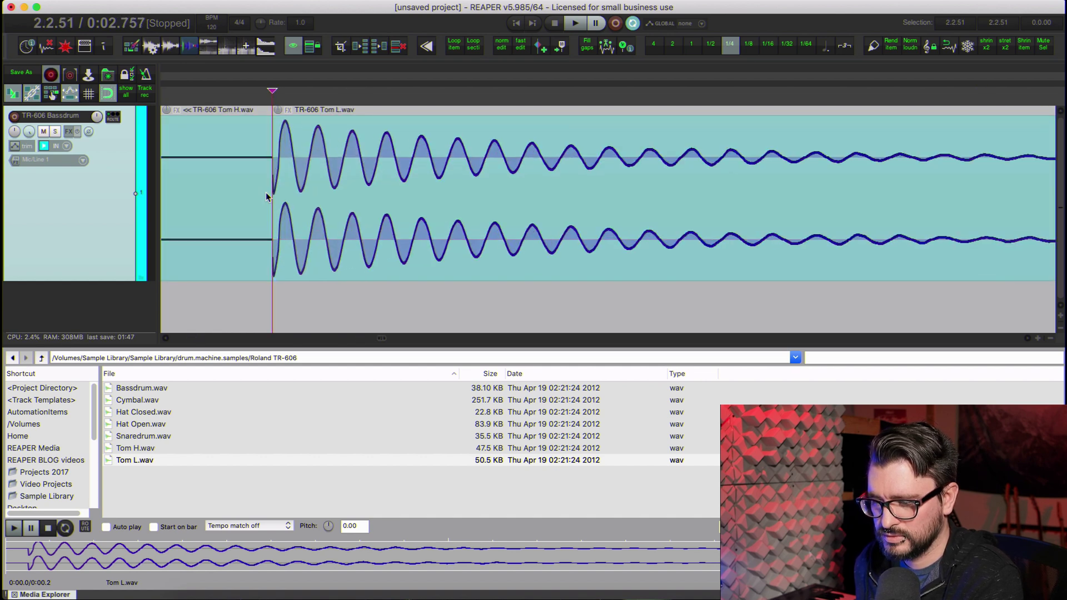
pyautogui.scroll(-5, 272, 198)
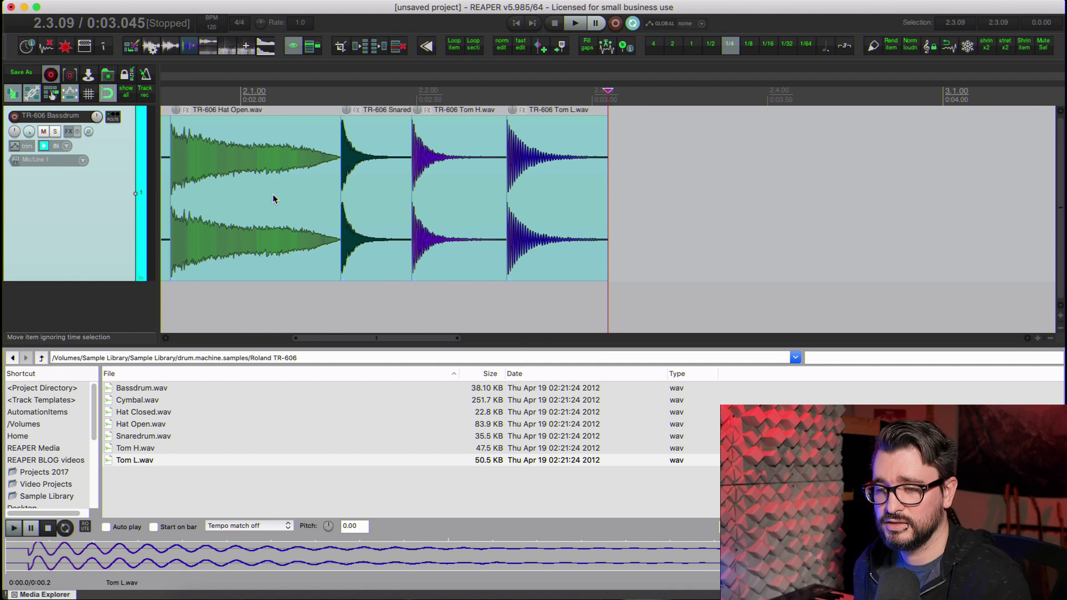